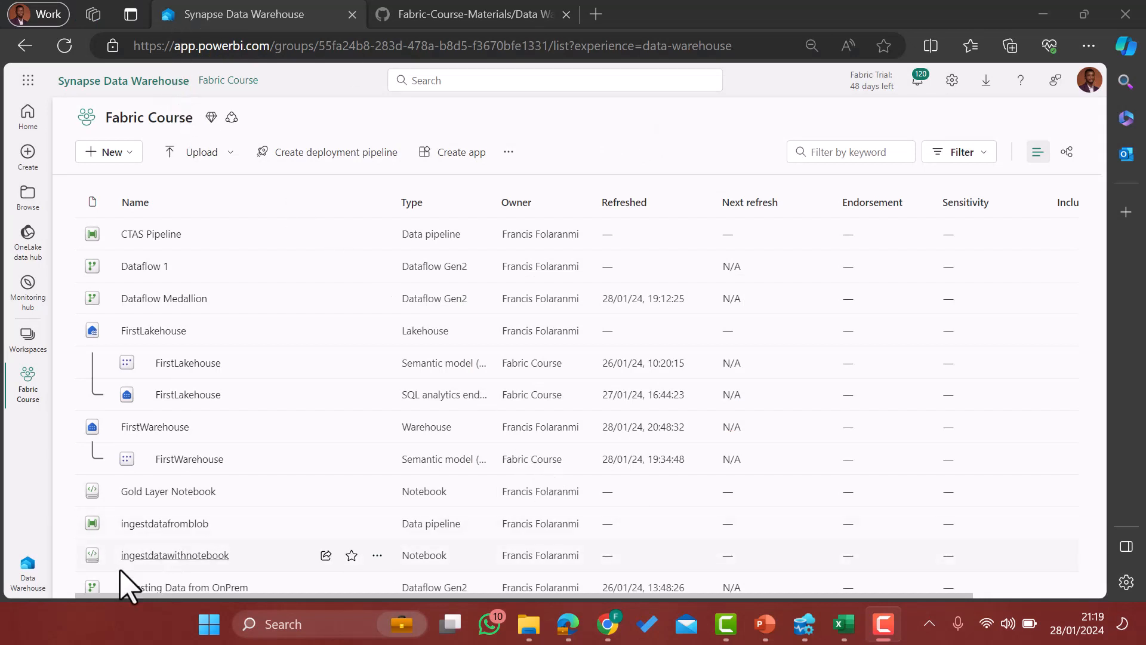
Switch to the Data Science experience and open the Book recommendation sample from the Python end-to-end workflows.
left_click(26, 570)
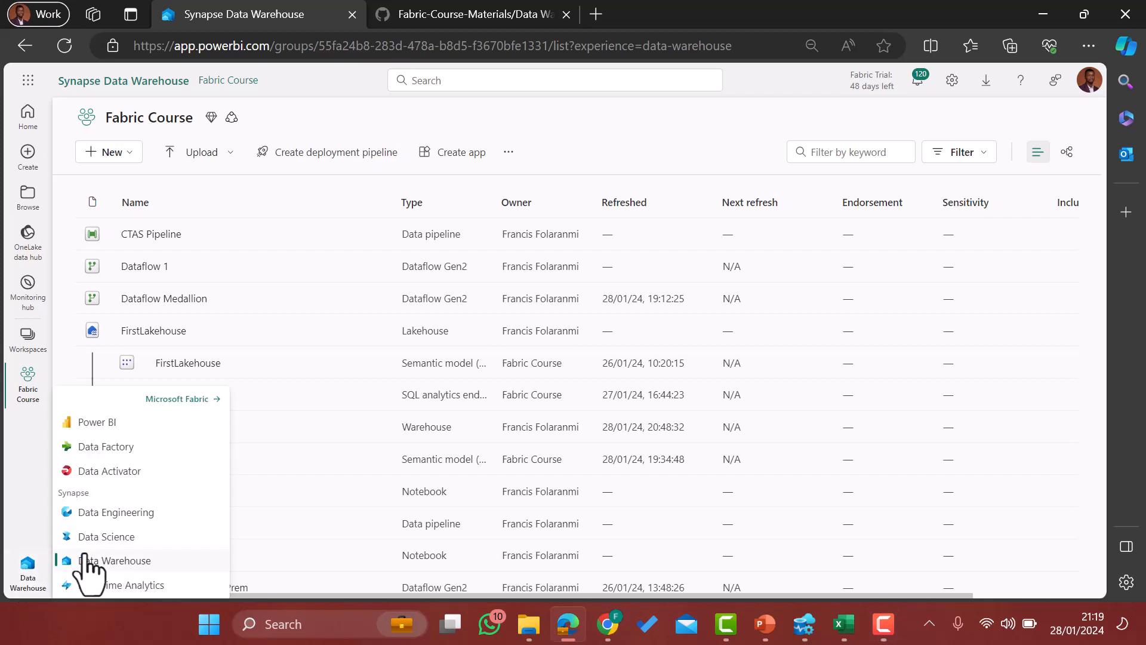
left_click(113, 538)
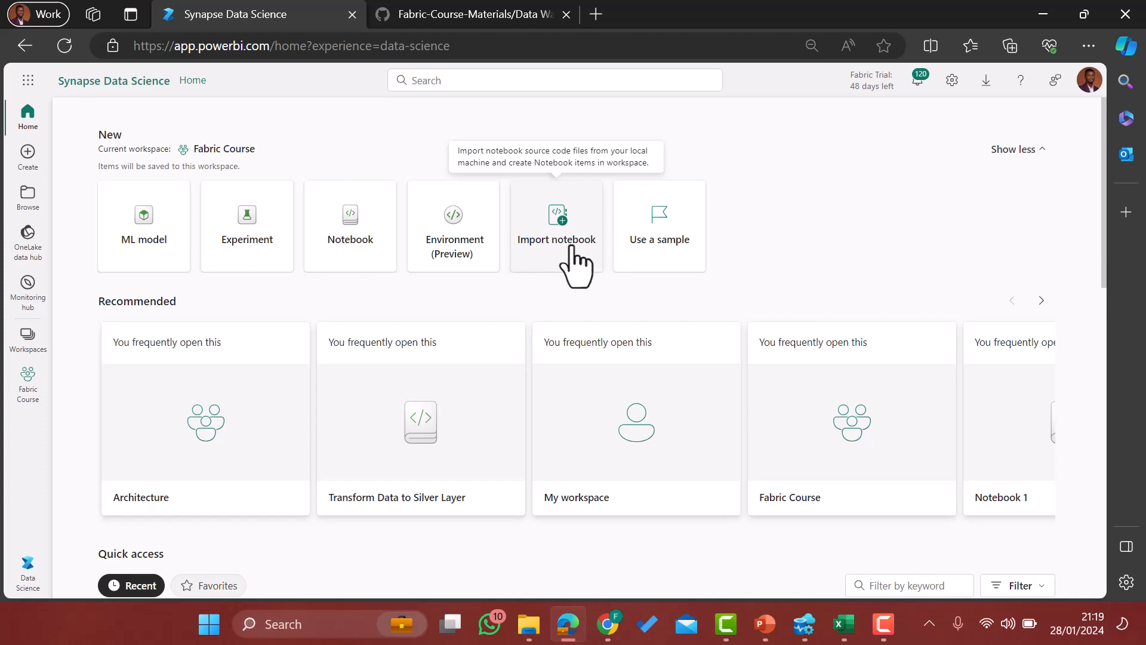
left_click(660, 227)
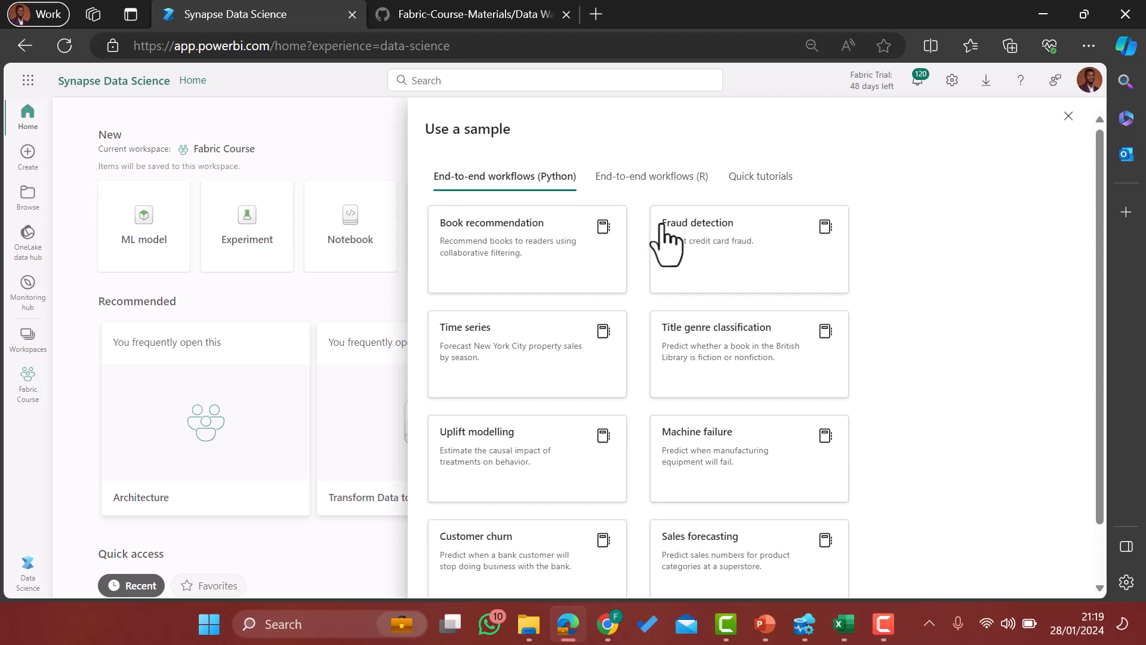
left_click(522, 236)
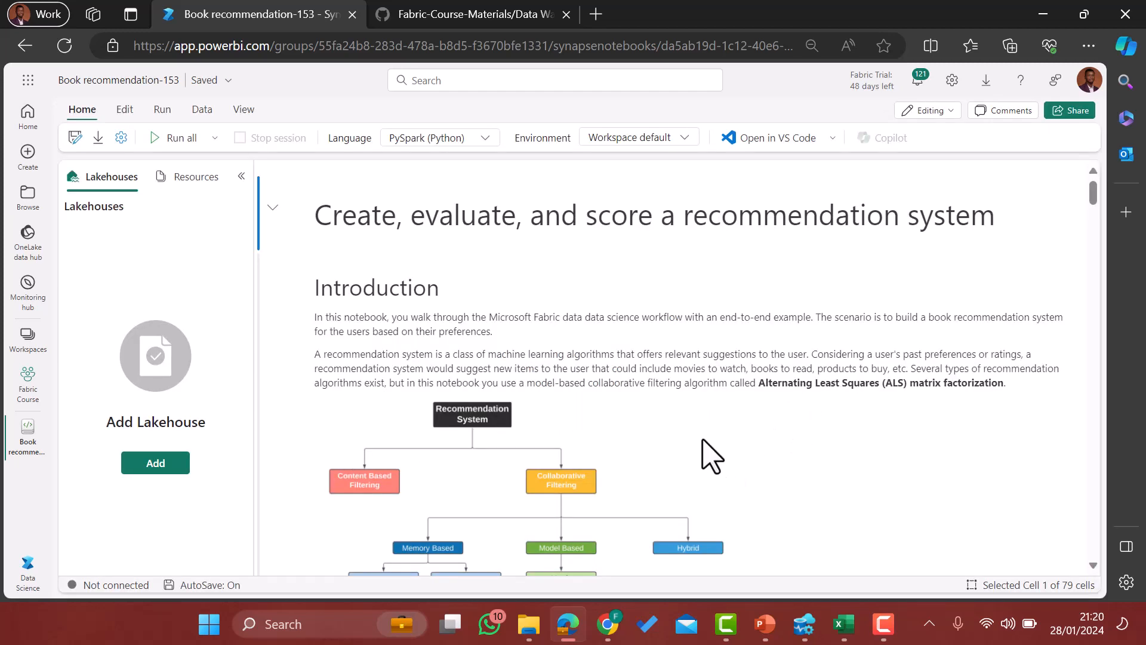
Review the book recommendation notebook from its introduction through data loading, MLflow setup, exploratory analysis and the train/test split code.
scroll(733, 457, "down", 2)
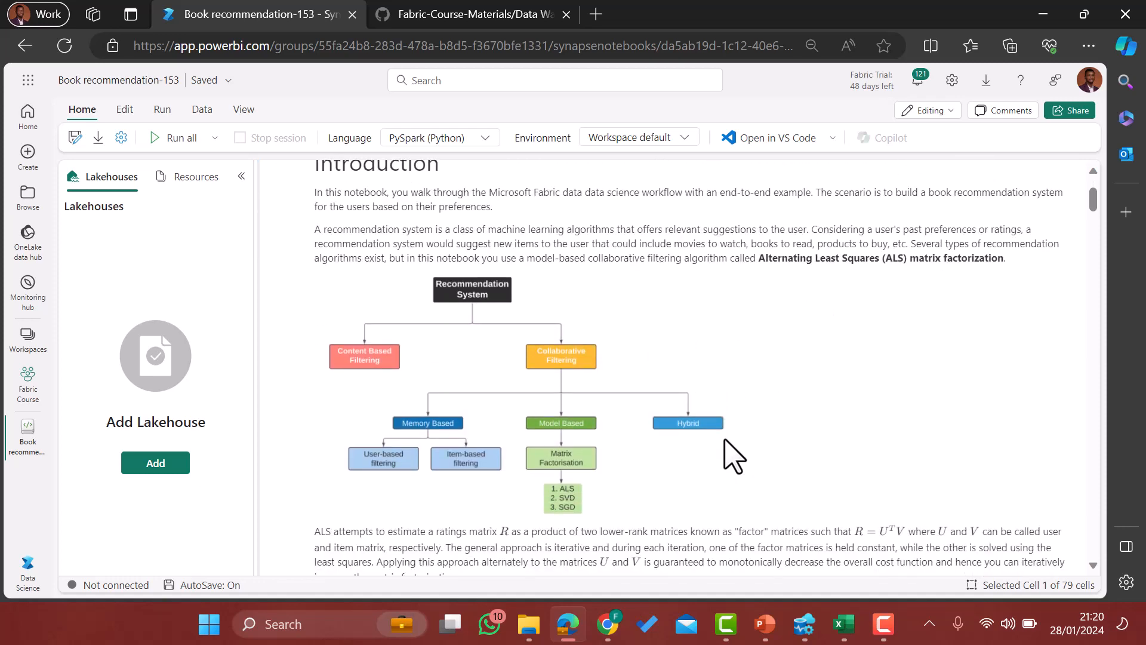
scroll(733, 457, "down", 15)
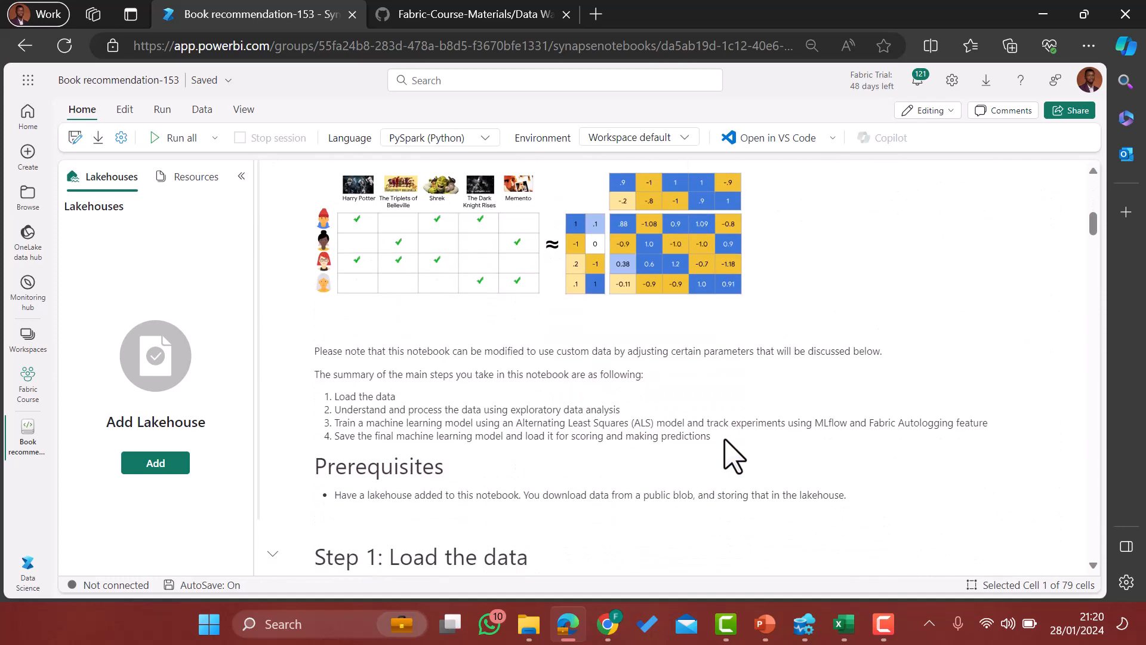
scroll(734, 457, "down", 10)
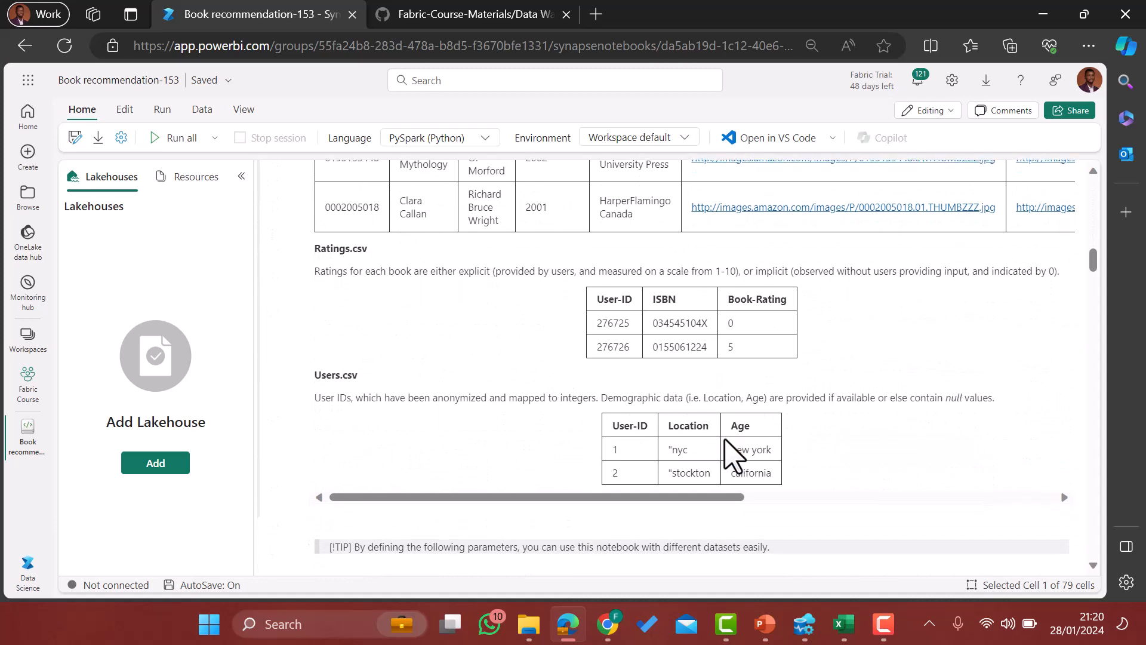
scroll(734, 456, "down", 15)
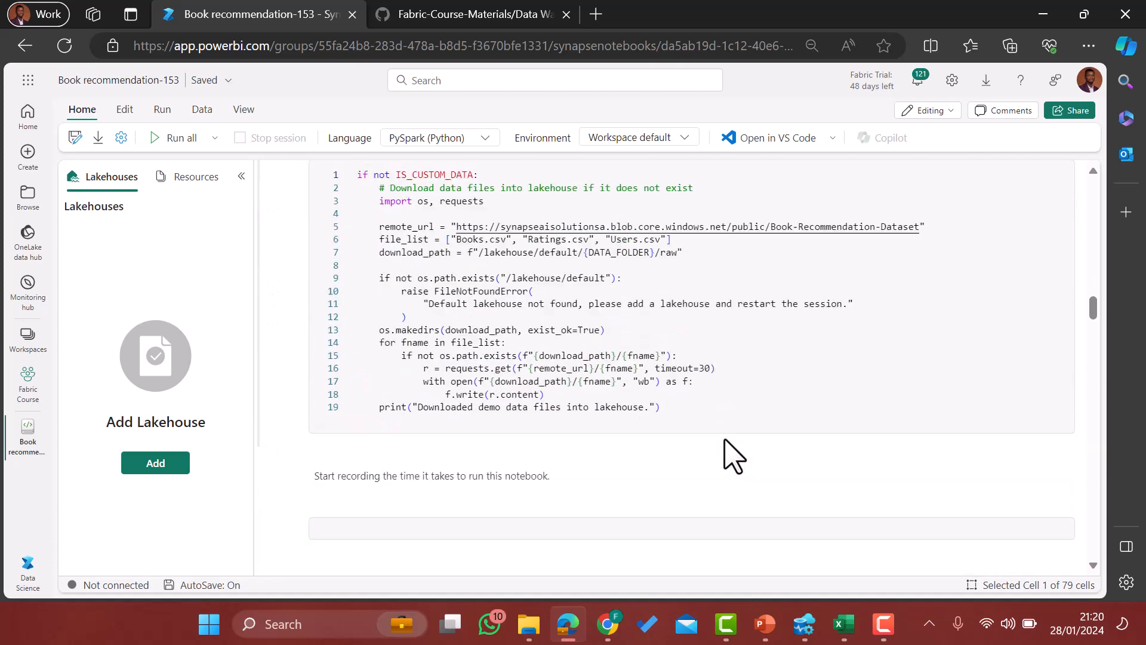
scroll(733, 457, "up", 10)
scroll(725, 440, "up", 1)
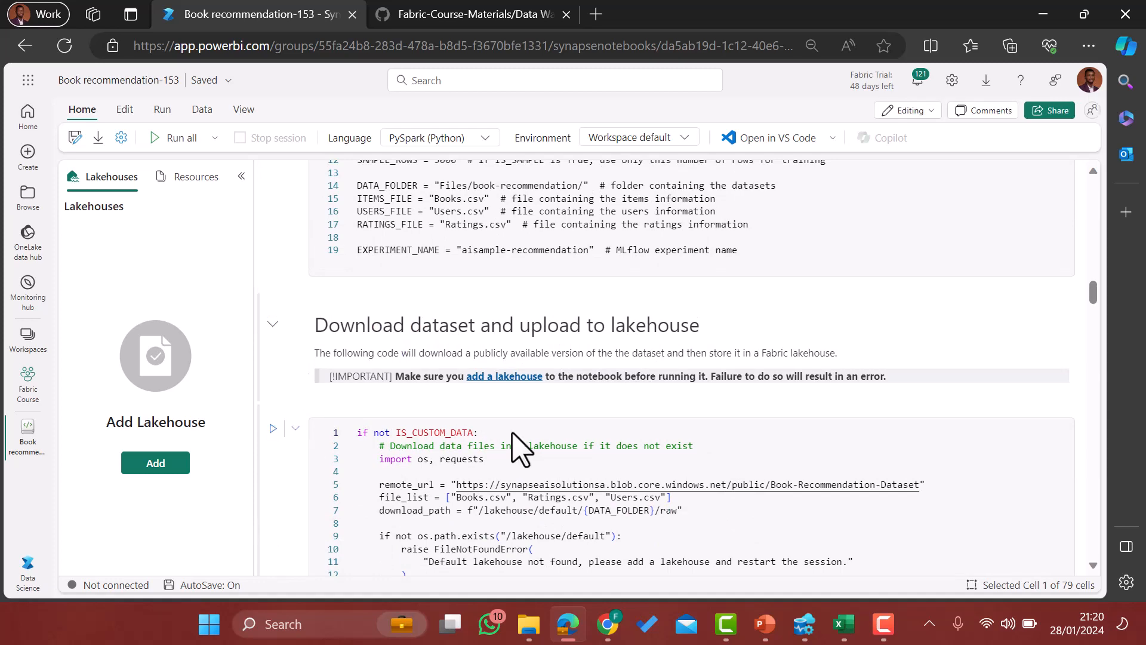
scroll(517, 448, "down", 5)
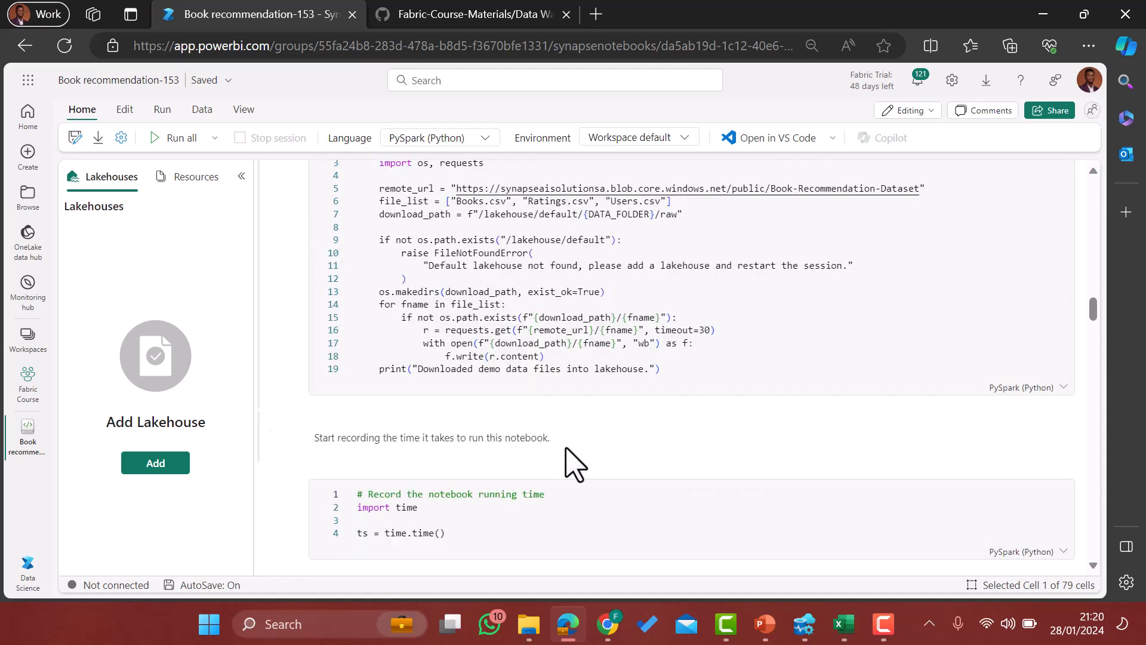
scroll(567, 453, "down", 7)
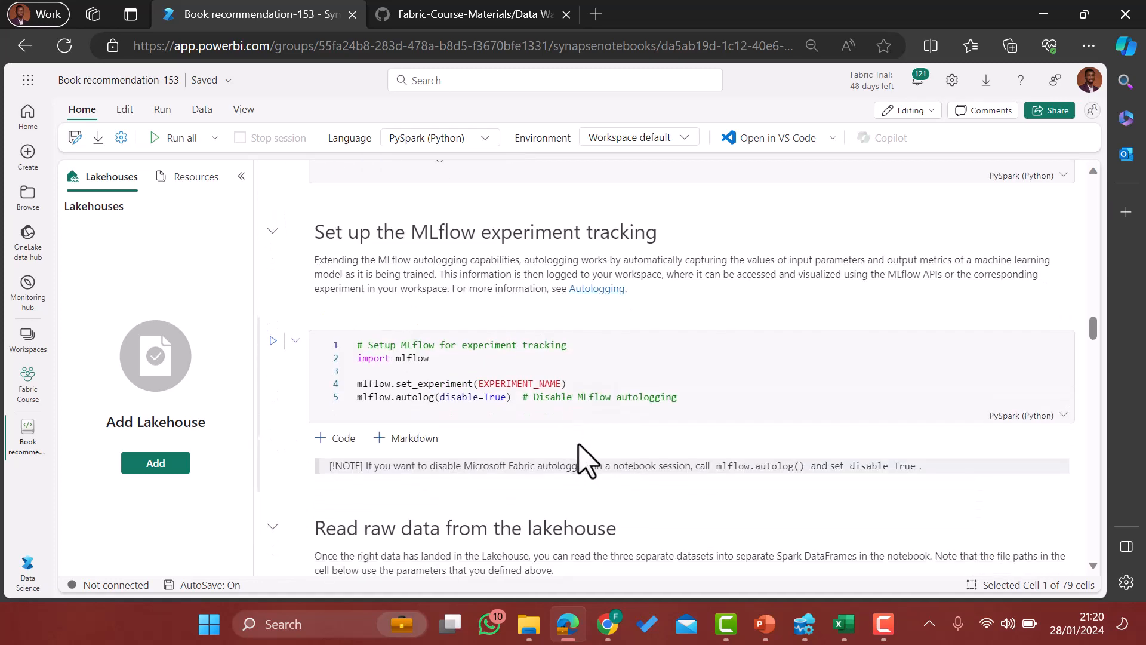
scroll(587, 459, "down", 11)
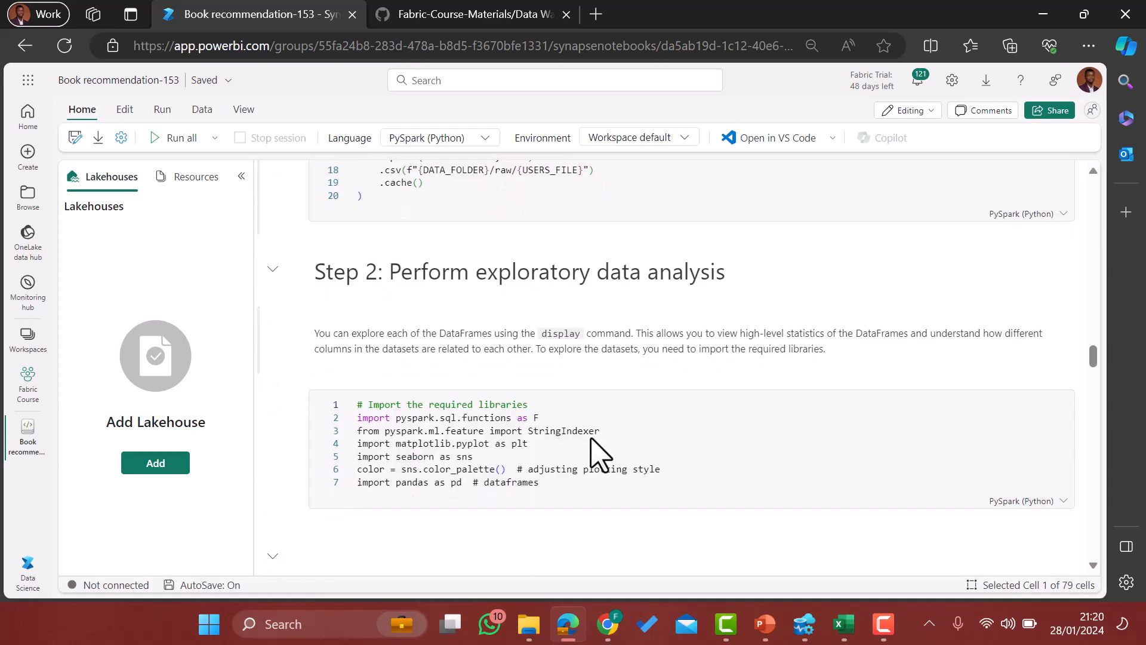
scroll(595, 457, "down", 2)
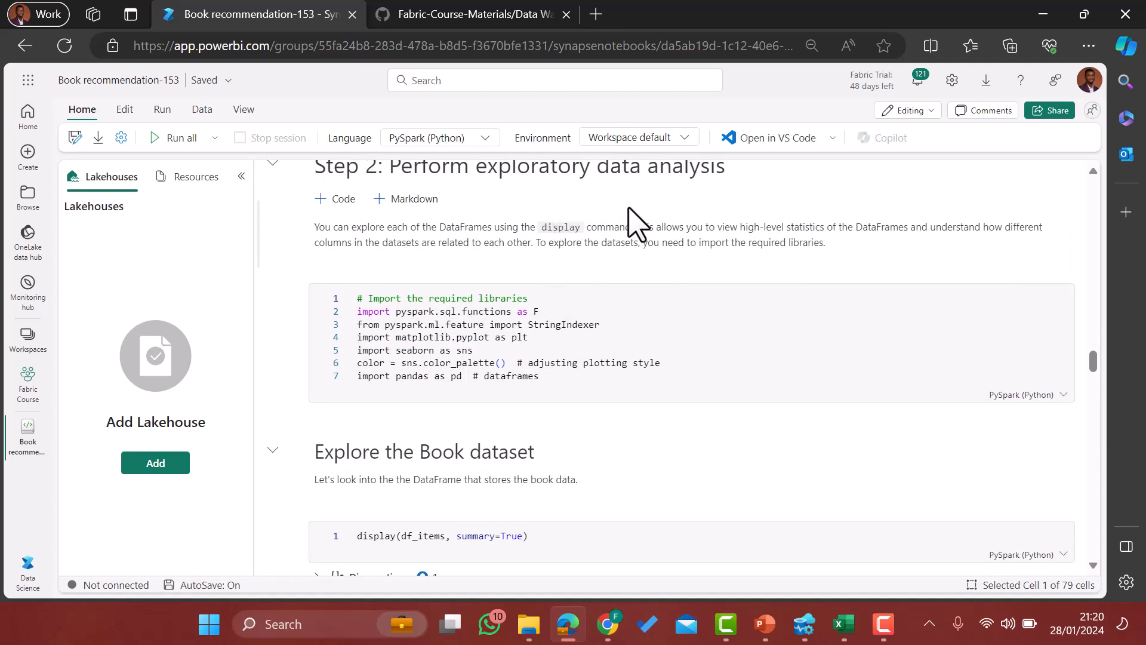
scroll(601, 453, "down", 7)
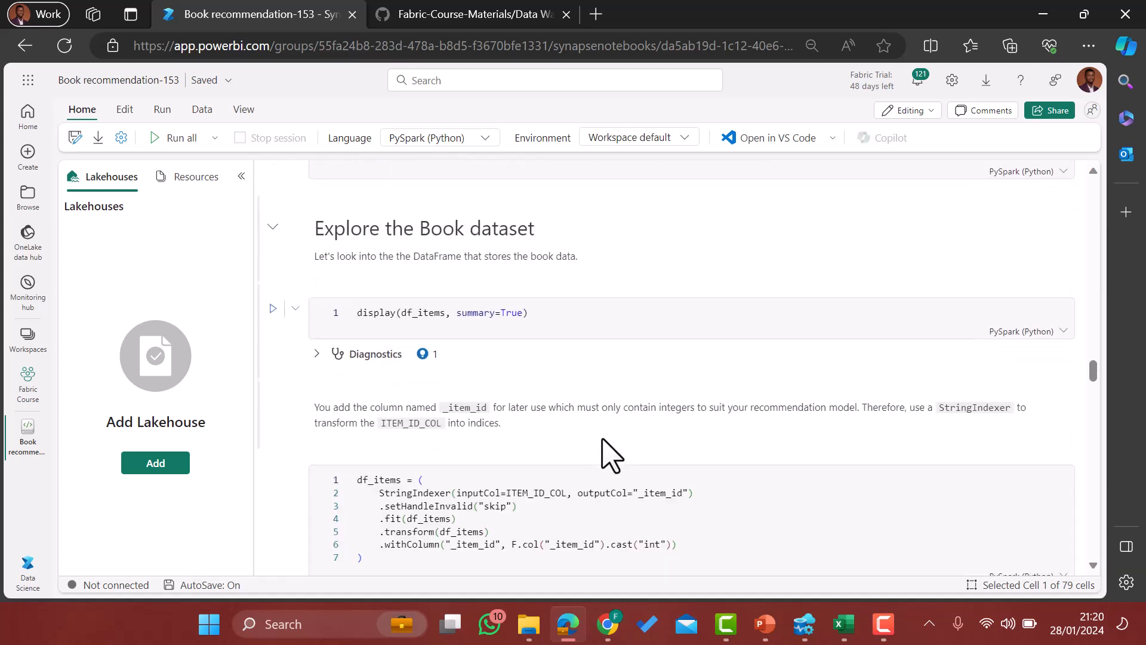
scroll(603, 453, "down", 6)
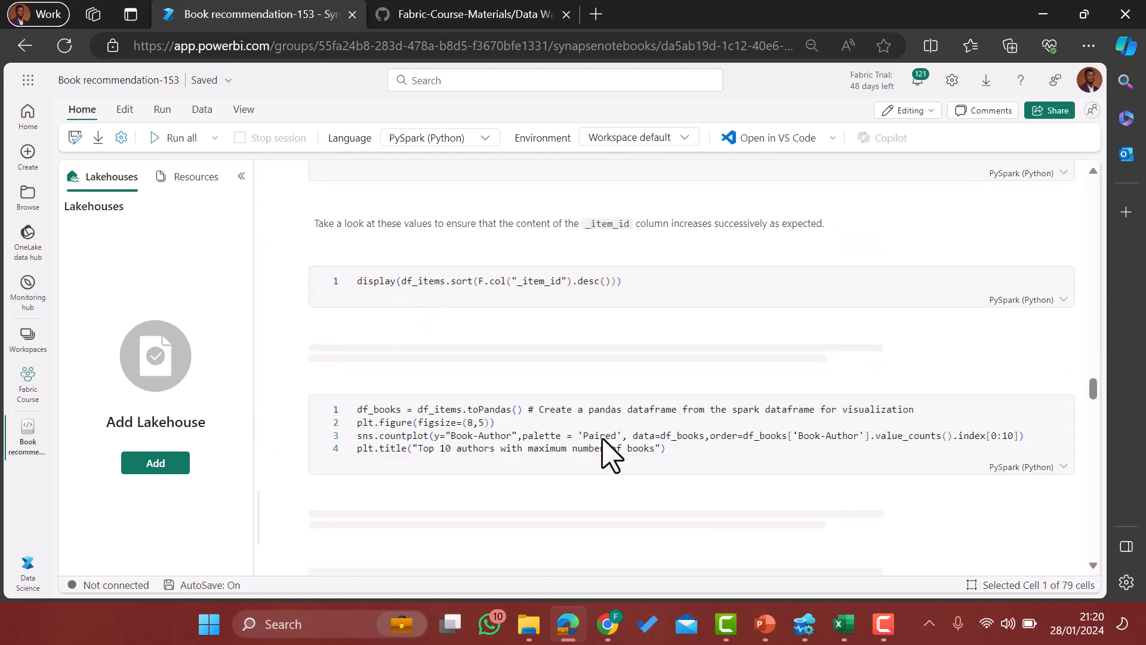
scroll(604, 455, "down", 11)
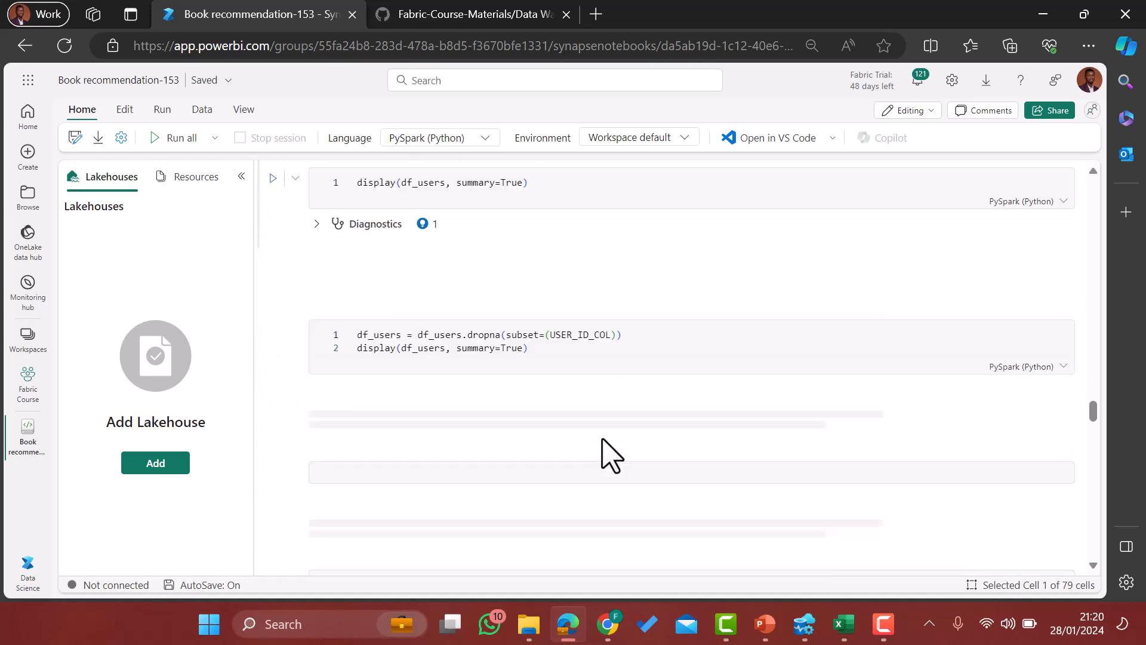
scroll(603, 440, "down", 15)
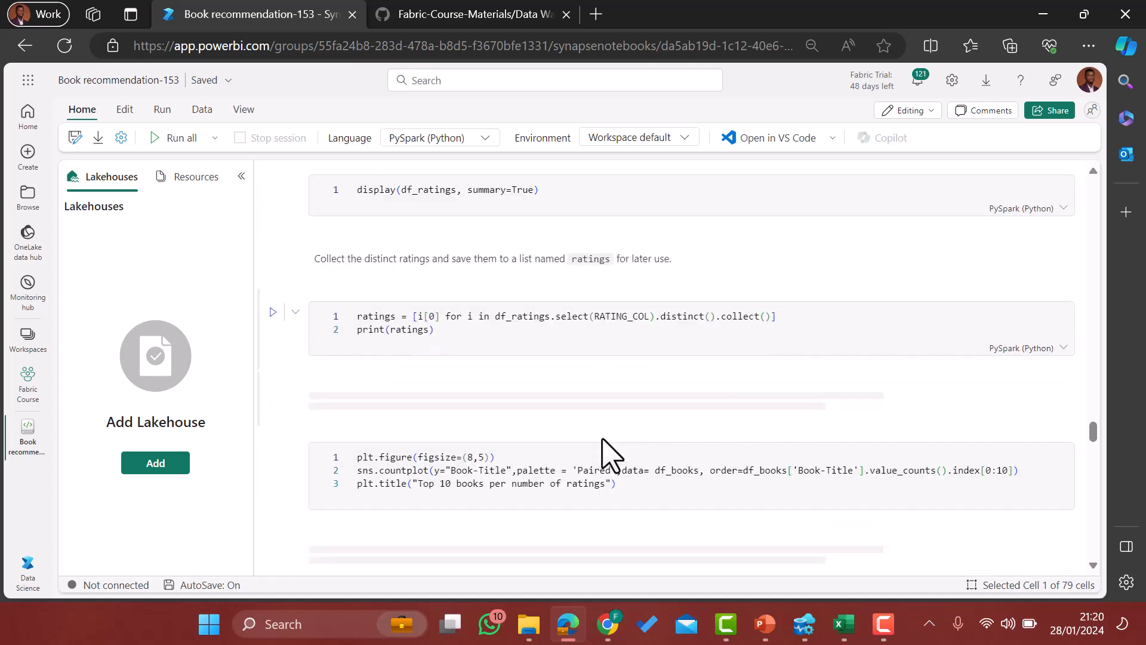
scroll(610, 455, "down", 12)
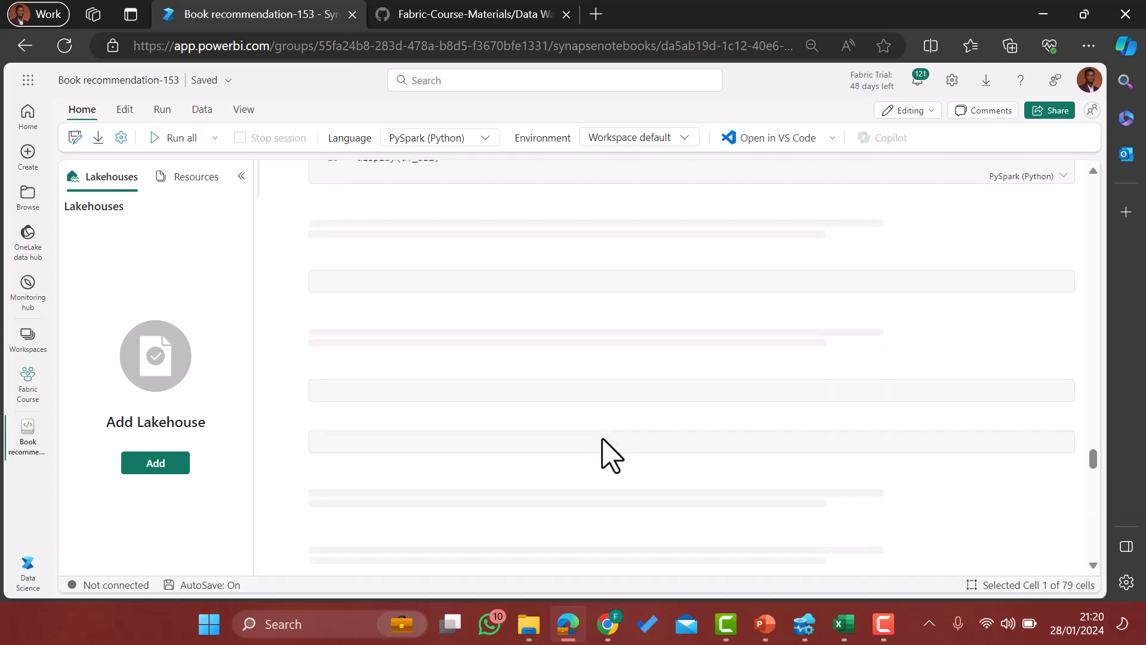
scroll(610, 455, "down", 15)
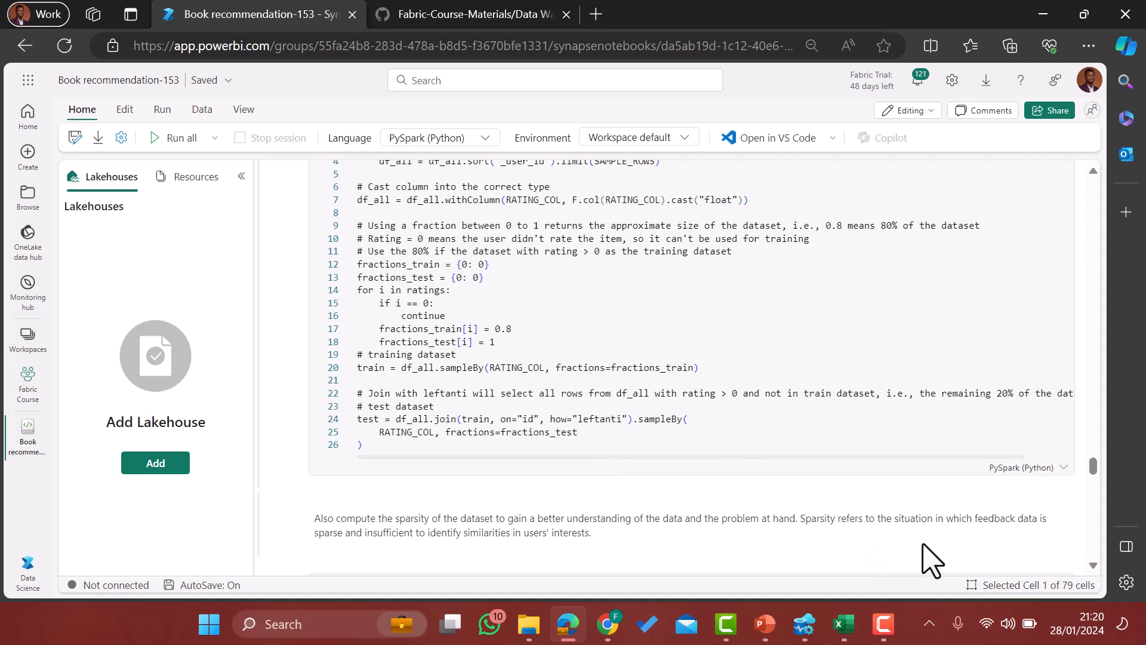
key("F9")
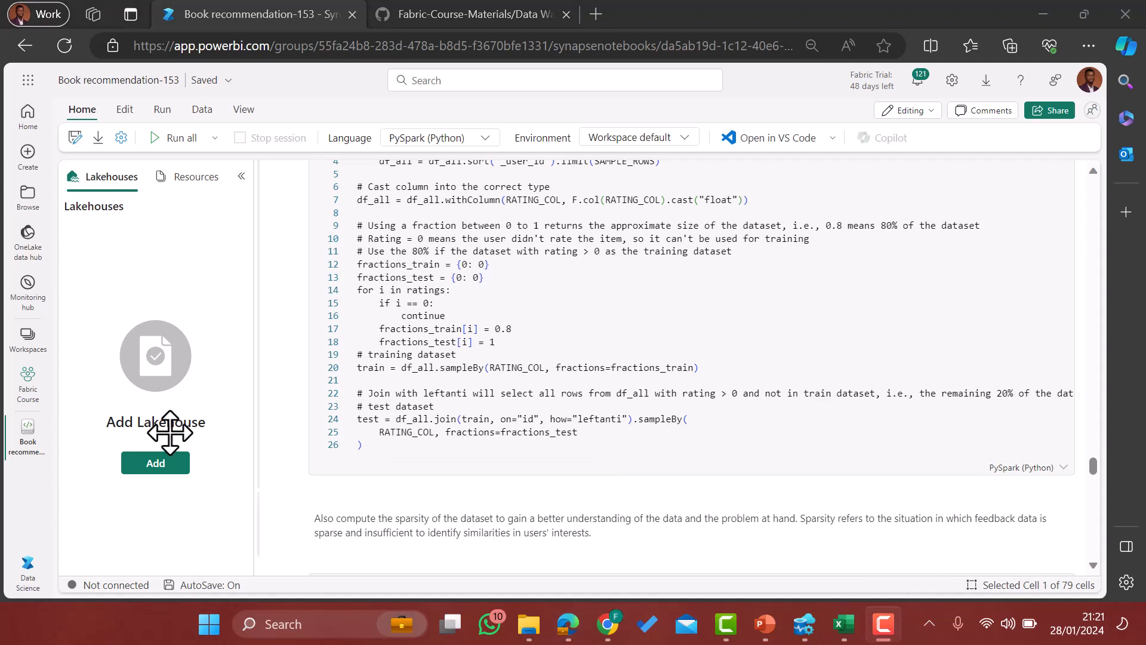
Switch to the Data Engineering experience and create a new lakehouse named DS in the Fabric Course workspace.
left_click(26, 567)
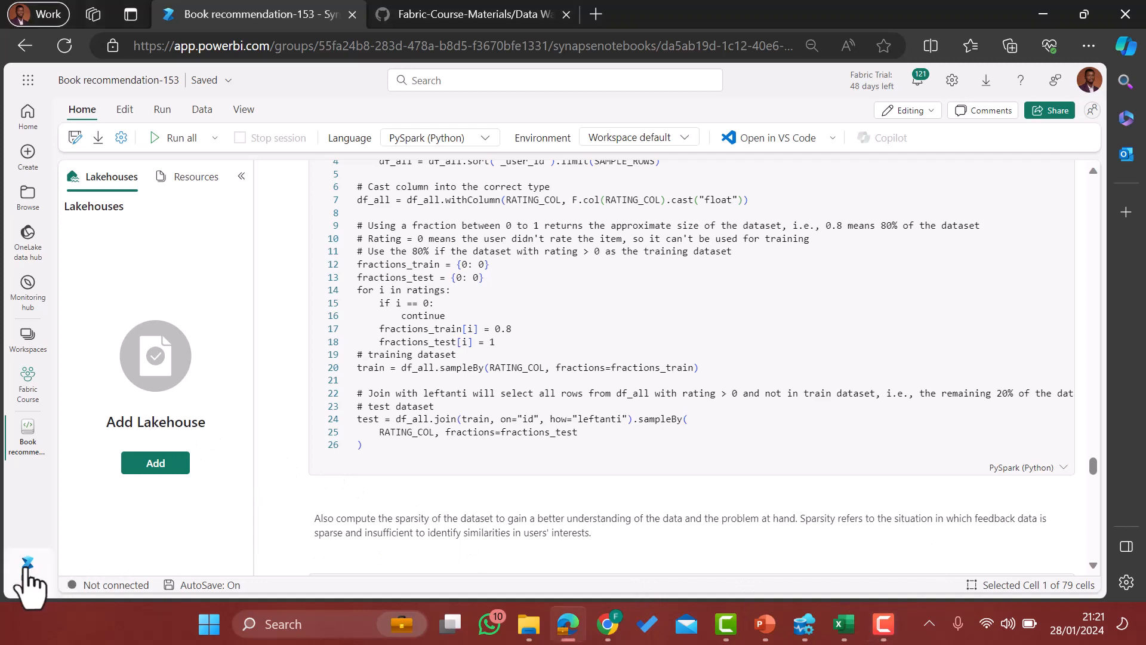
left_click(26, 567)
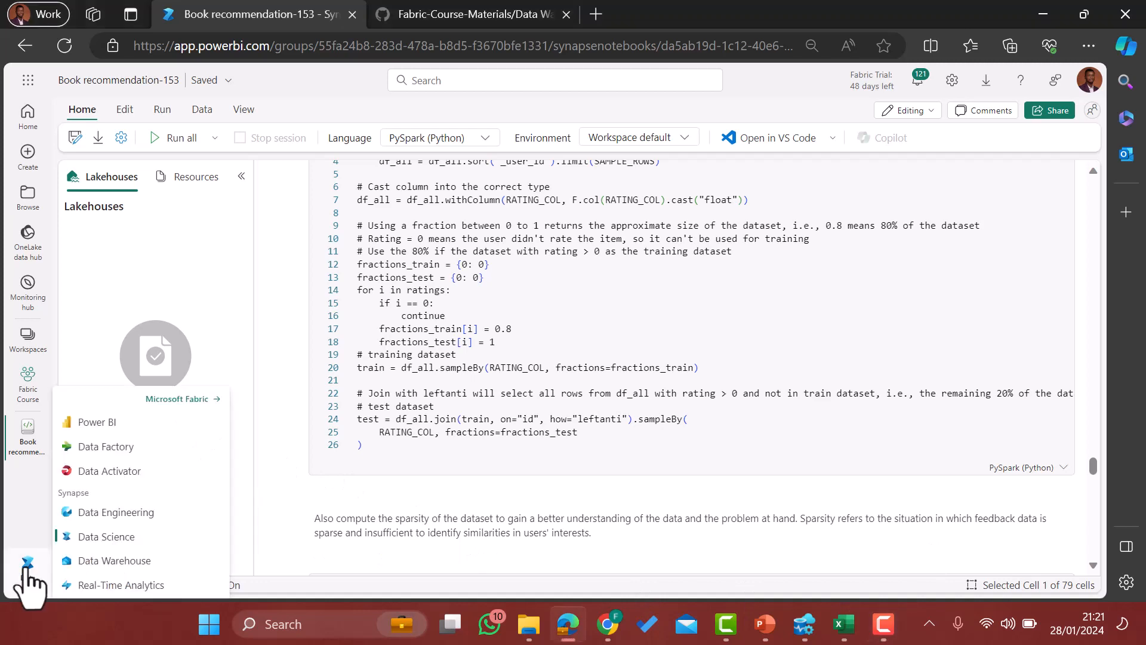
left_click(125, 514)
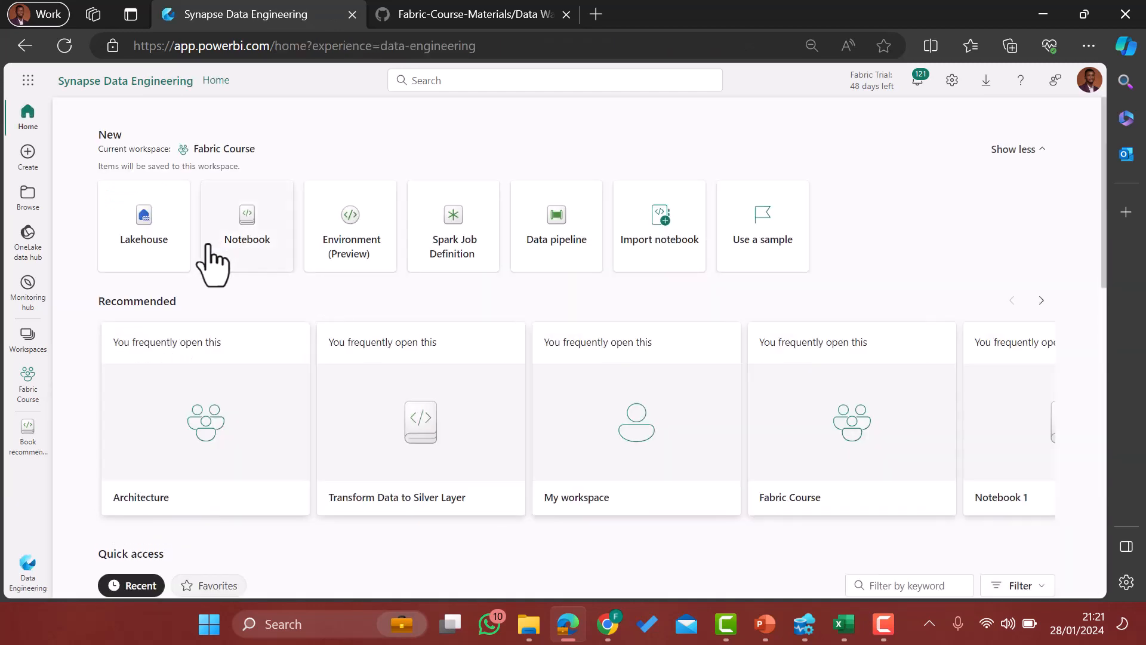
left_click(173, 254)
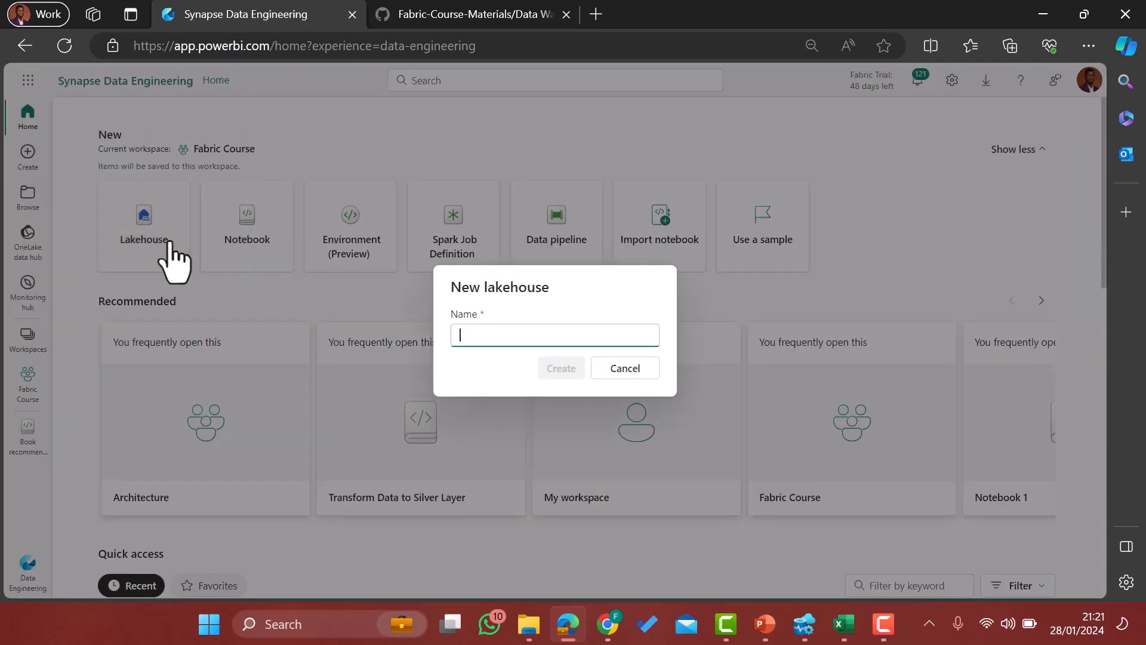
type("DS")
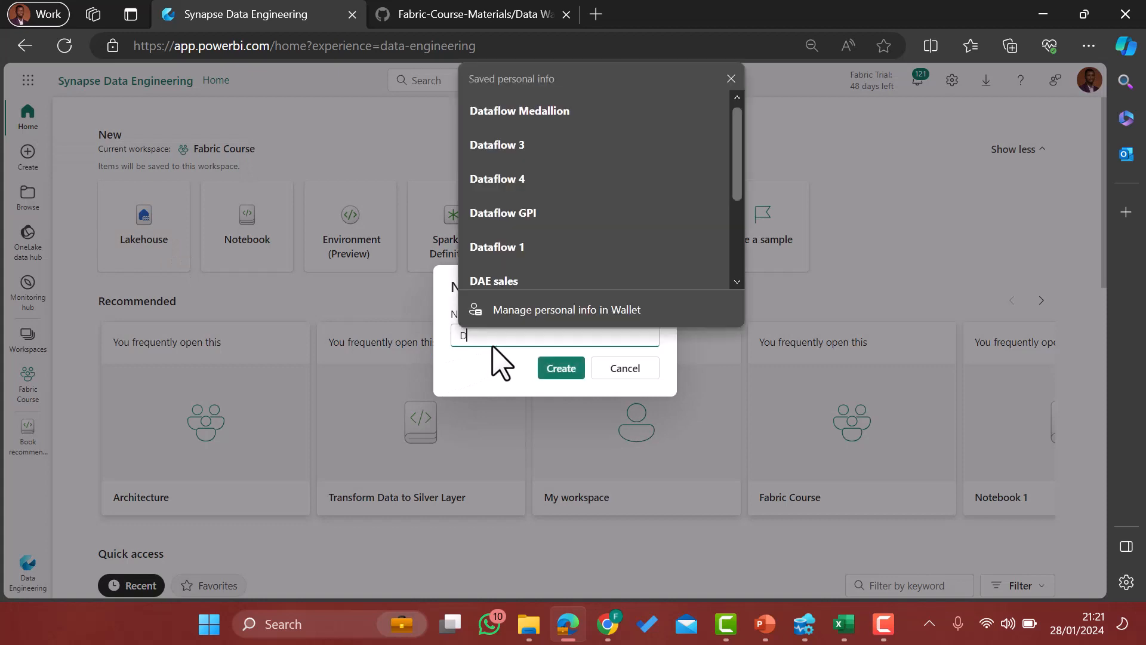
left_click(571, 370)
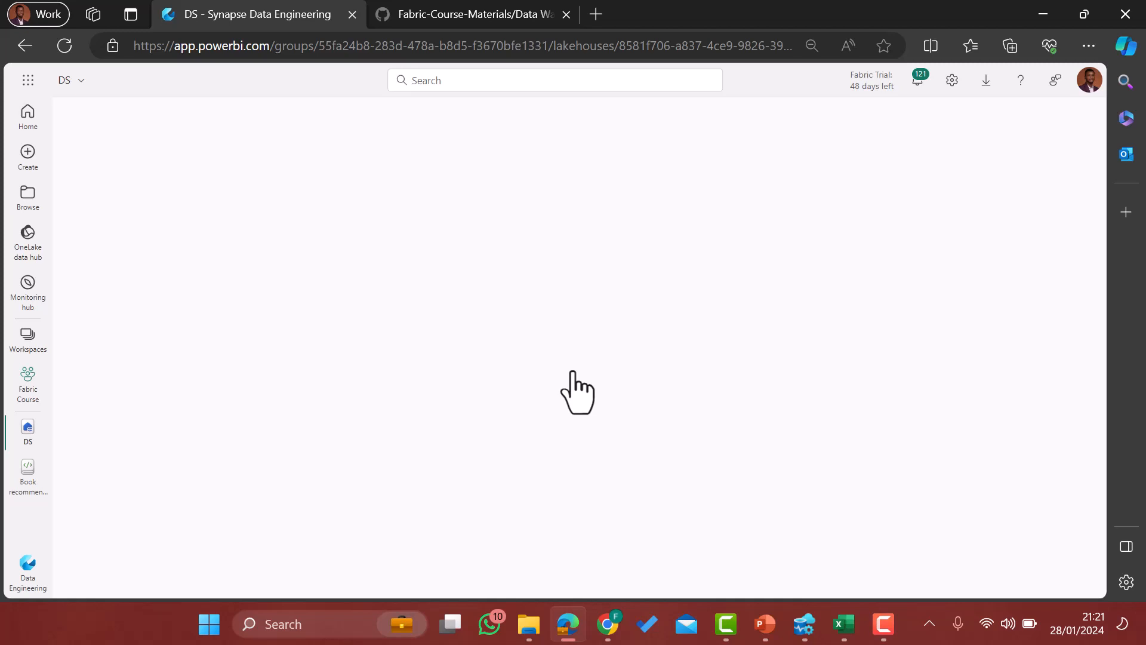
Look up the files in the Data Science folder of the Fabric-Course-Materials GitHub repository, then return to the DS lakehouse.
left_click(455, 14)
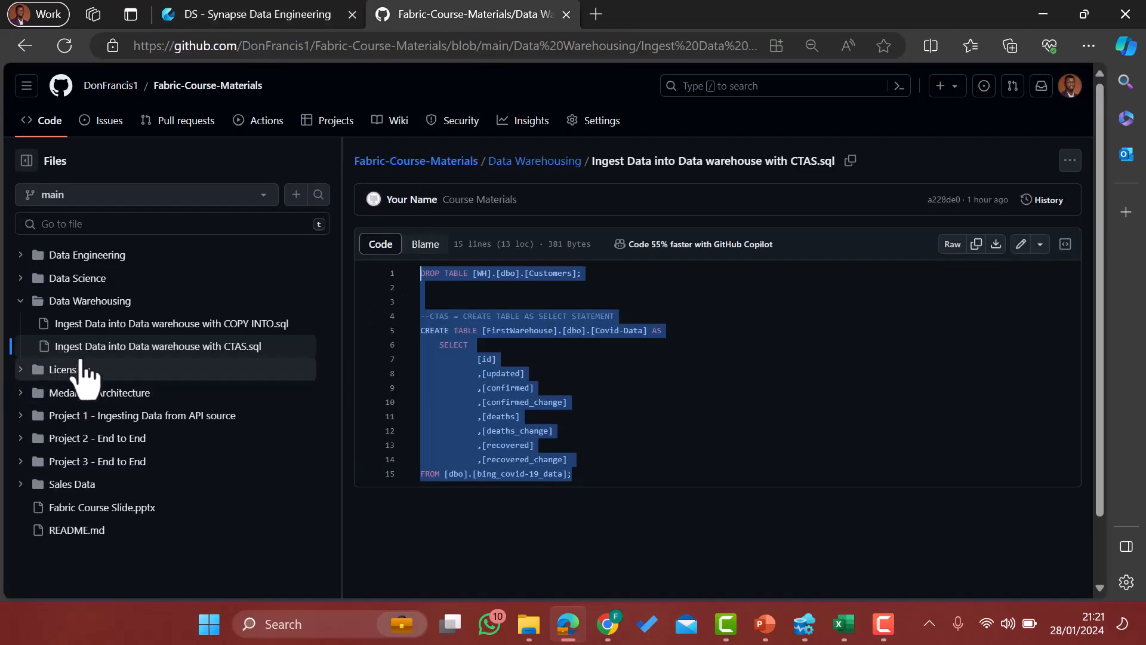
left_click(22, 281)
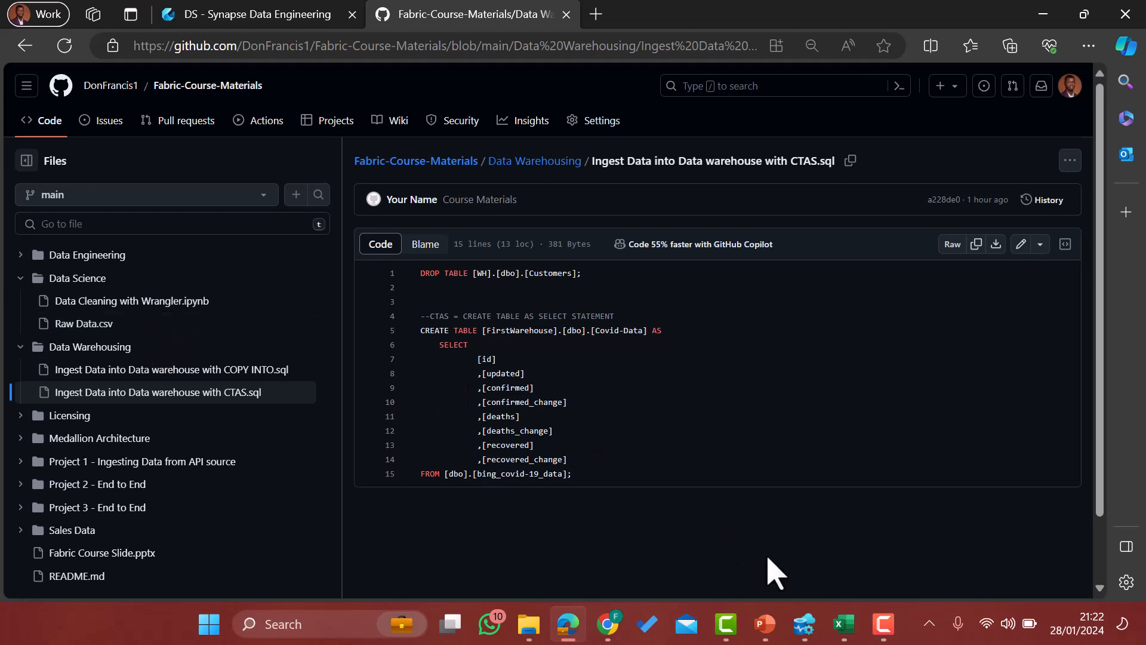
key("ctrl+Tab")
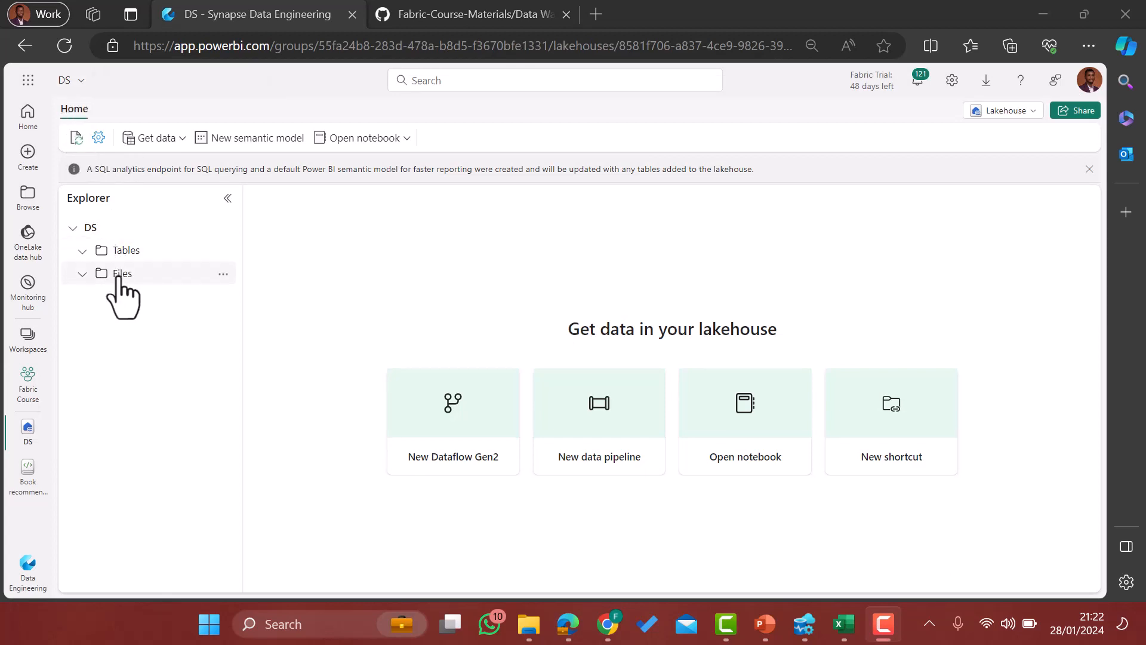
Upload Raw Data.csv from the local course materials' Data Science folder into the Files section of the DS lakehouse.
left_click(223, 275)
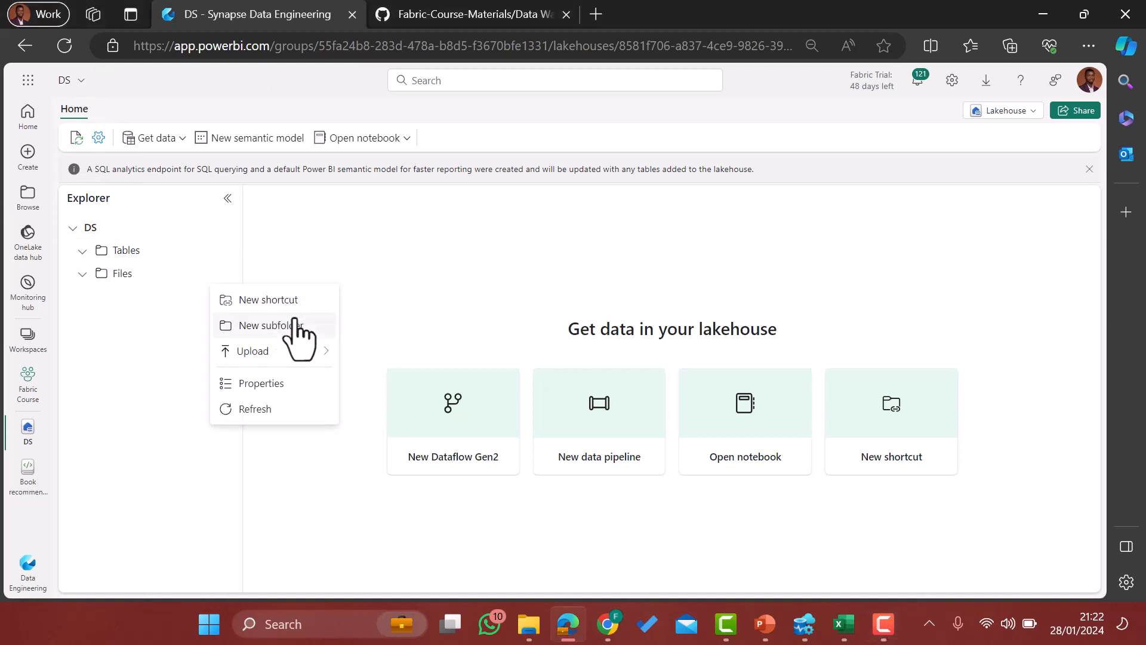
left_click(445, 18)
left_click(268, 18)
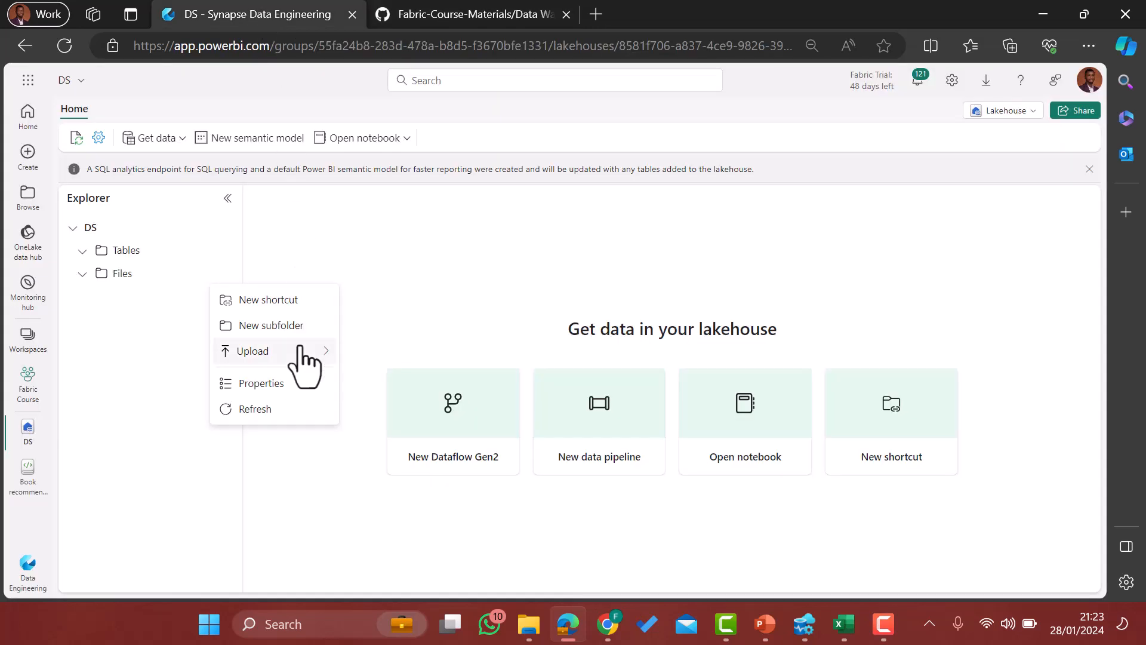
mouse_move(338, 355)
left_click(401, 355)
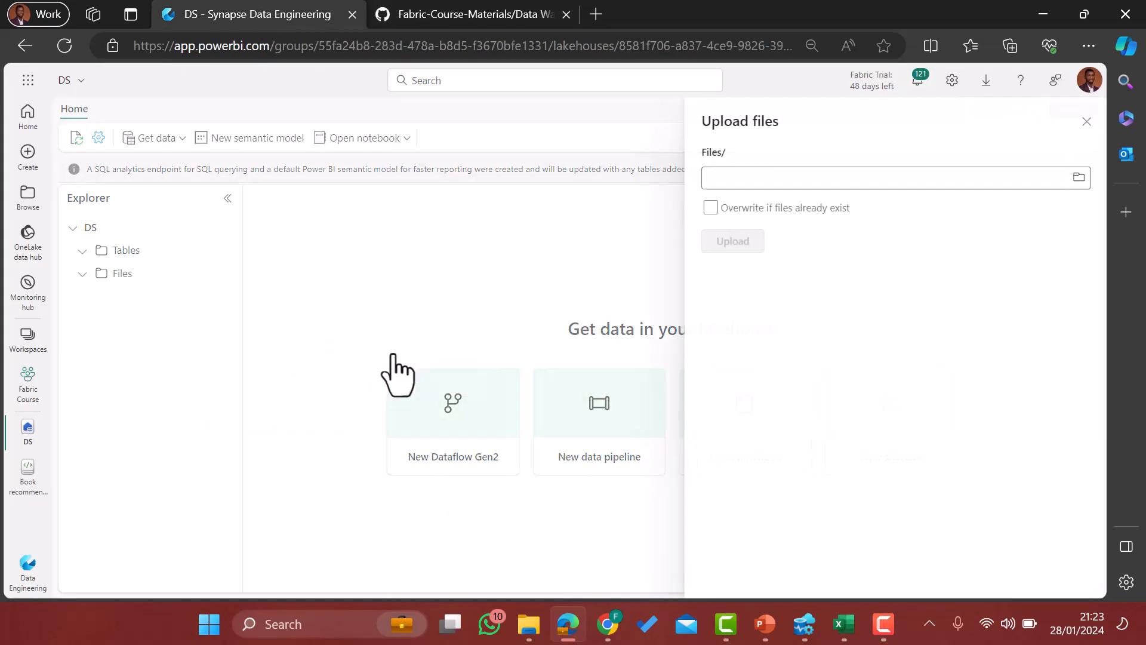
left_click(1078, 182)
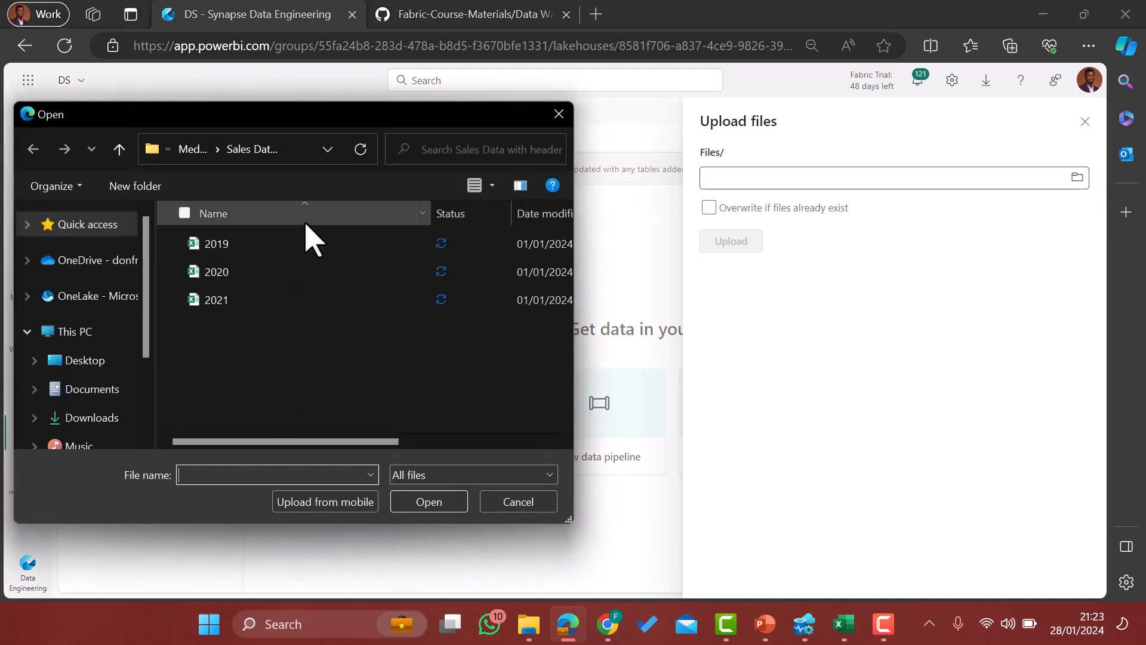
left_click(192, 150)
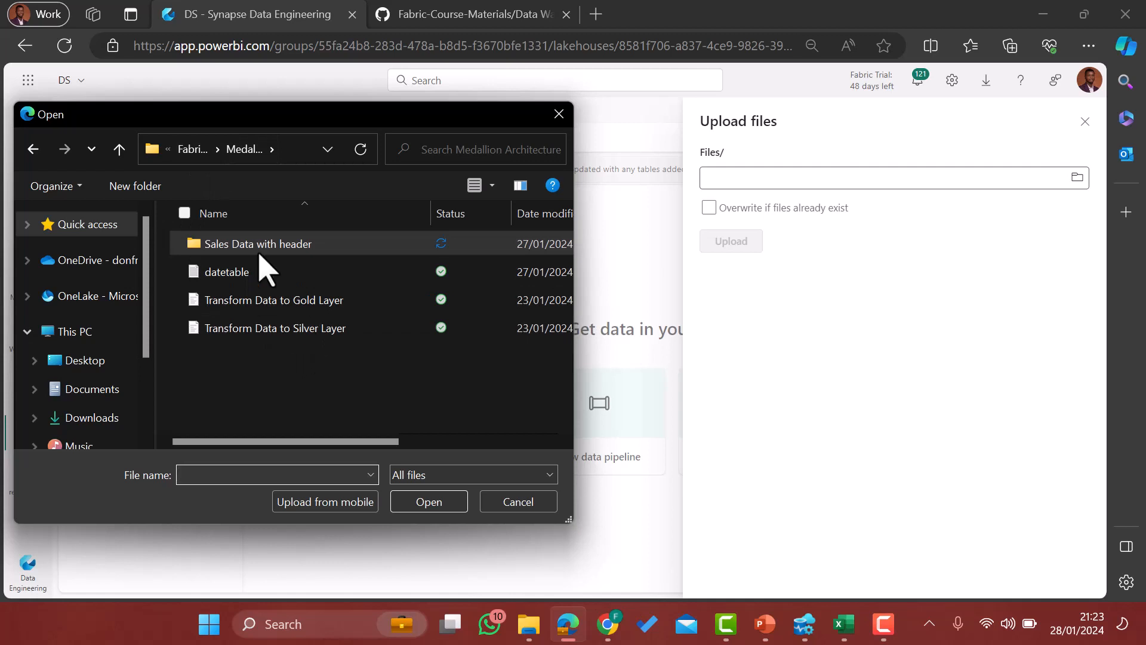
left_click(194, 150)
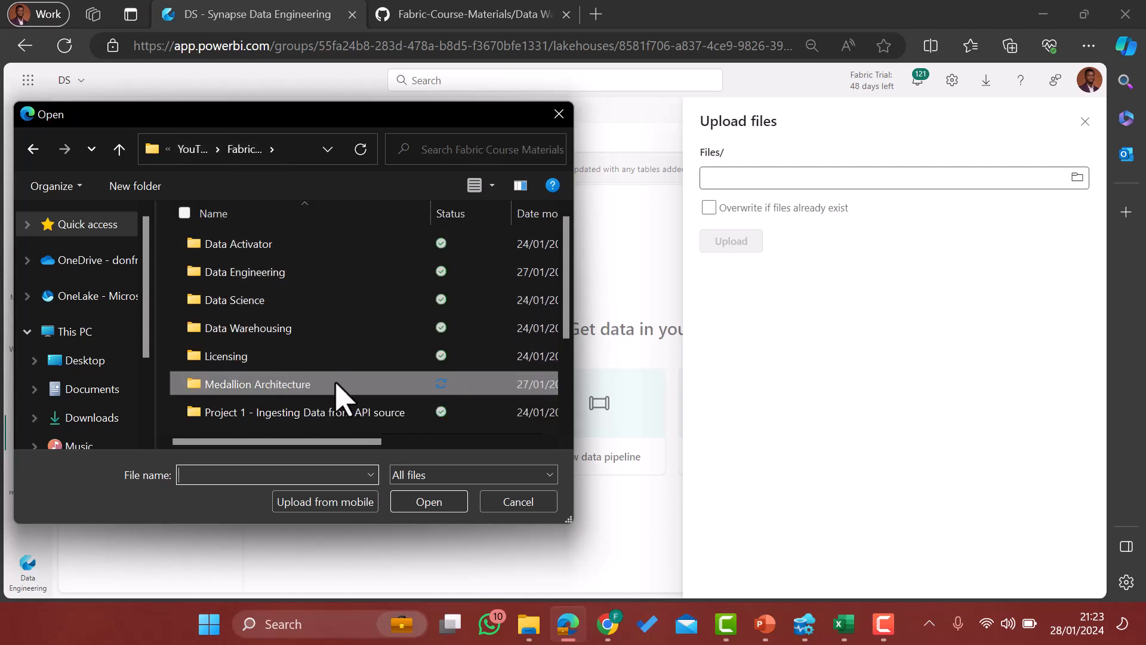
double_click(244, 300)
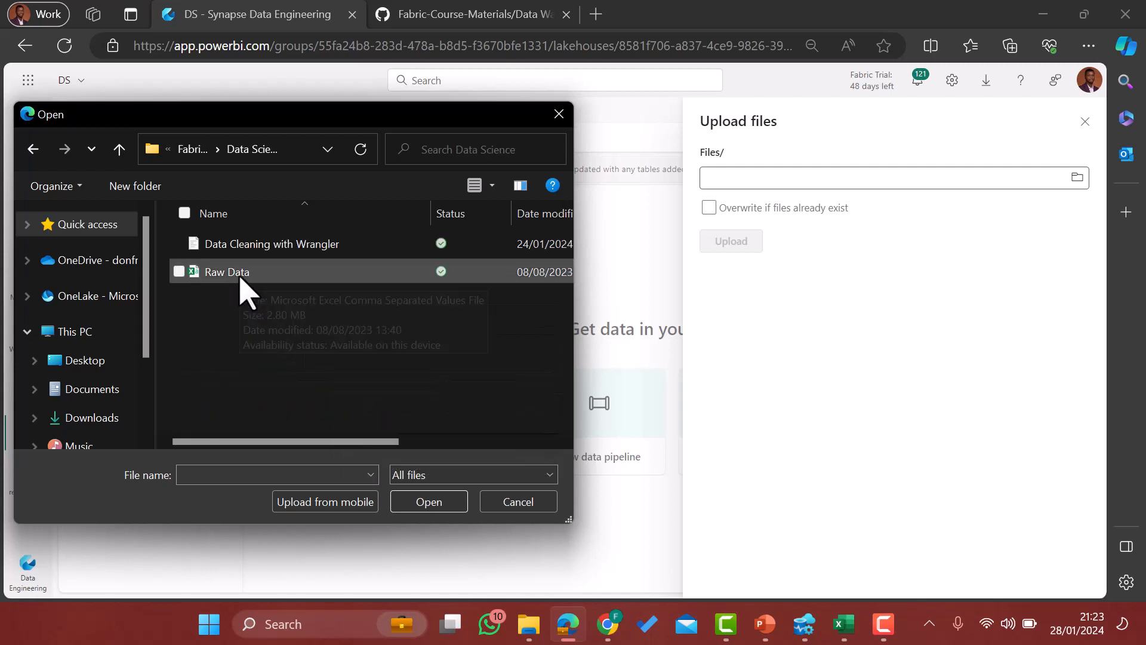
left_click(240, 276)
left_click(434, 503)
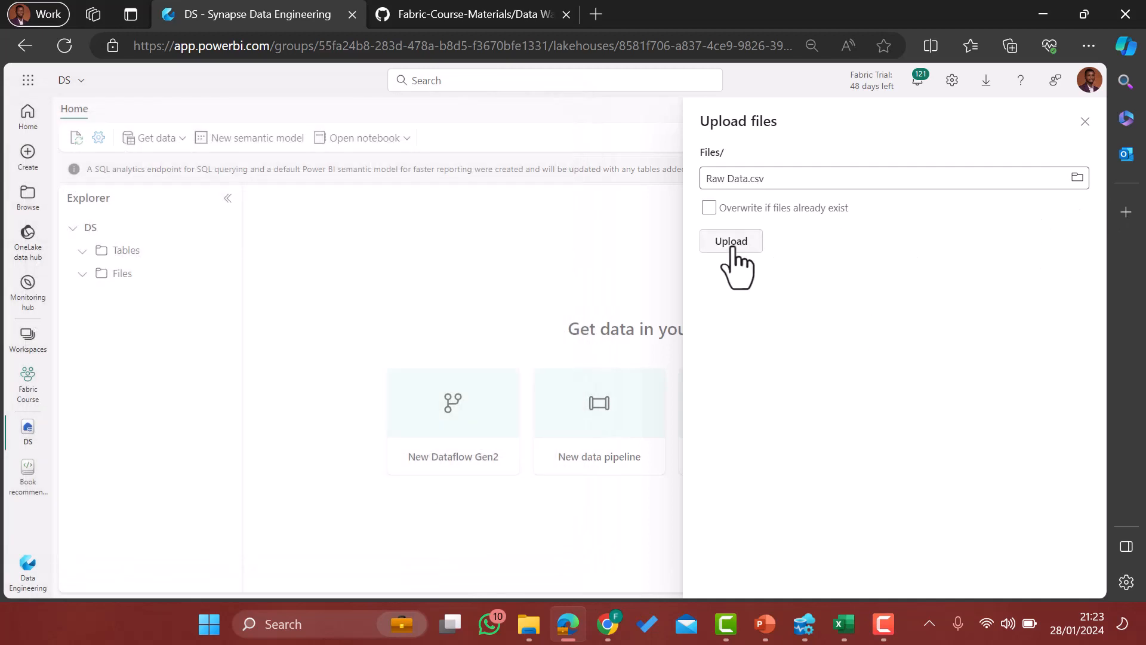
left_click(733, 247)
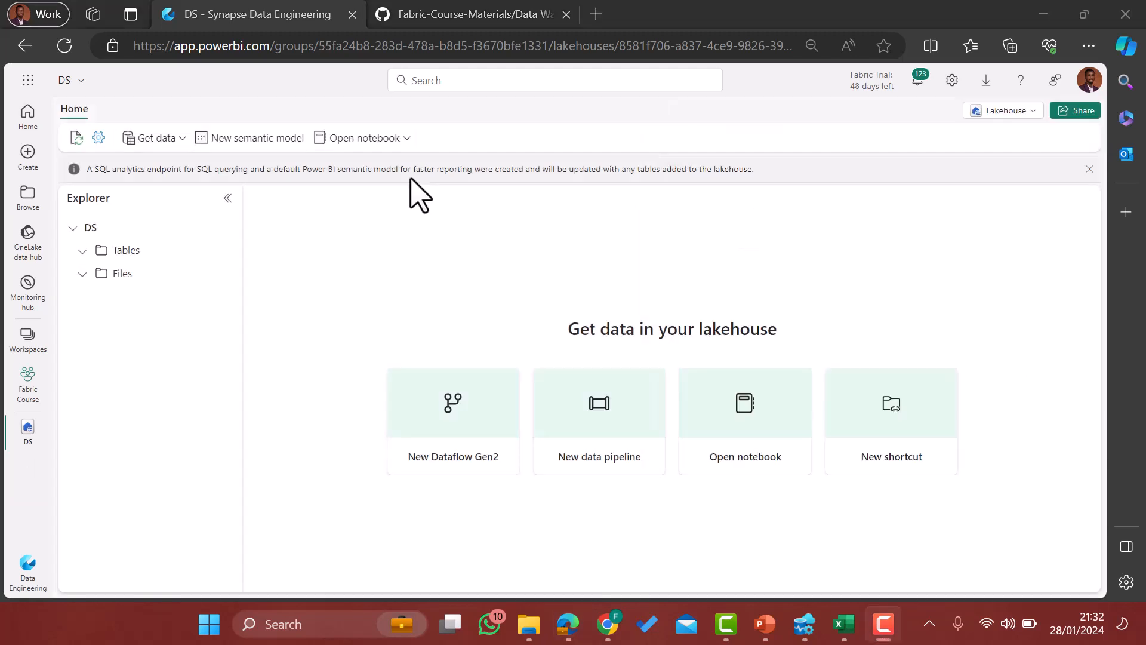
Create a new notebook from the DS lakehouse and add a Spark code cell that loads Raw Data.csv.
left_click(405, 143)
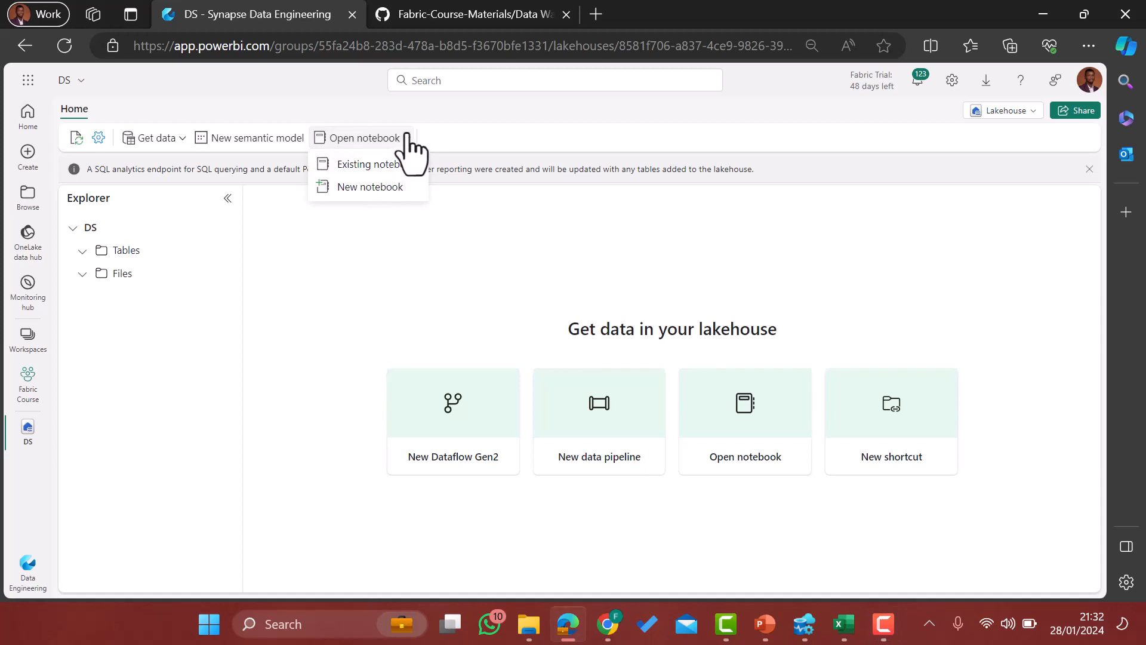
left_click(370, 190)
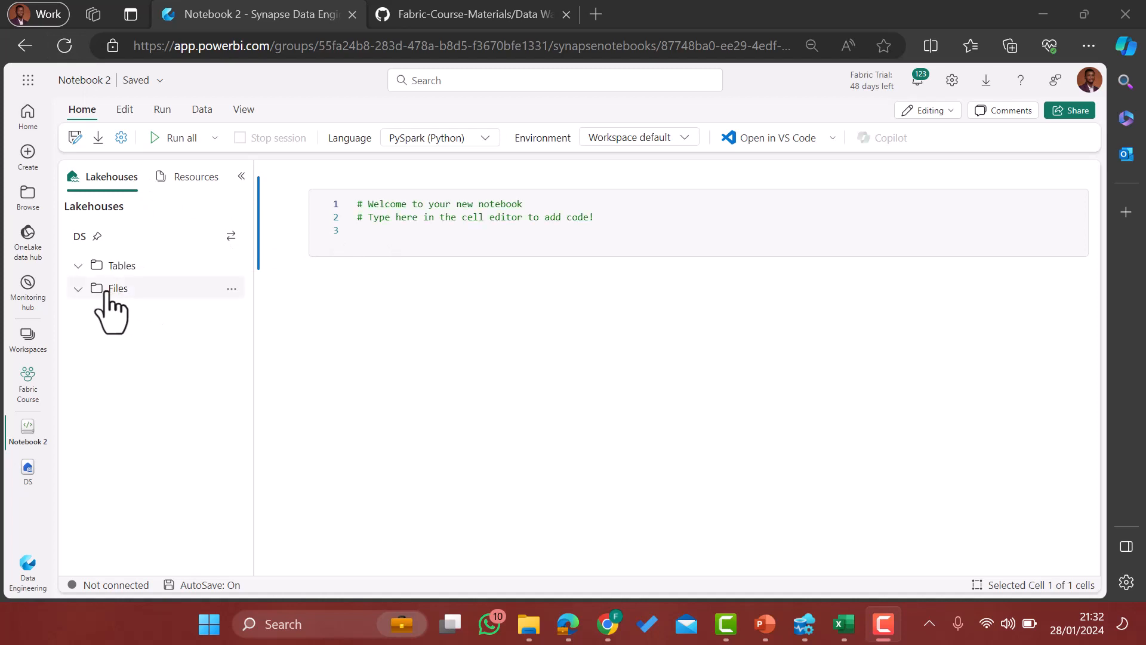
left_click(110, 289)
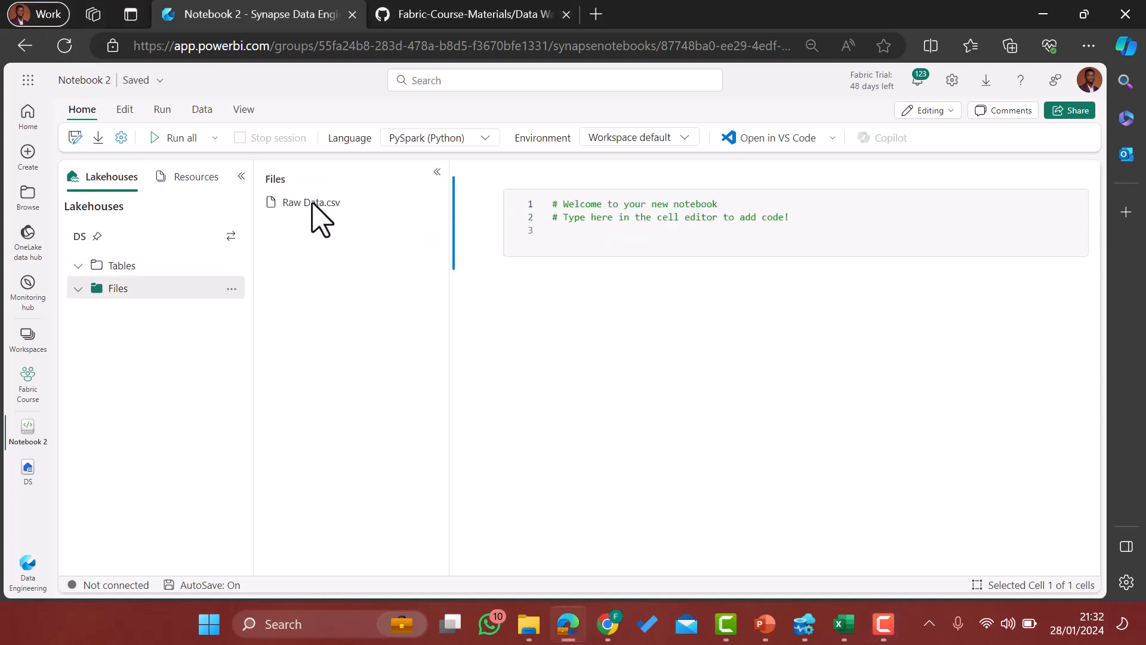
left_click_drag(312, 203, 663, 338)
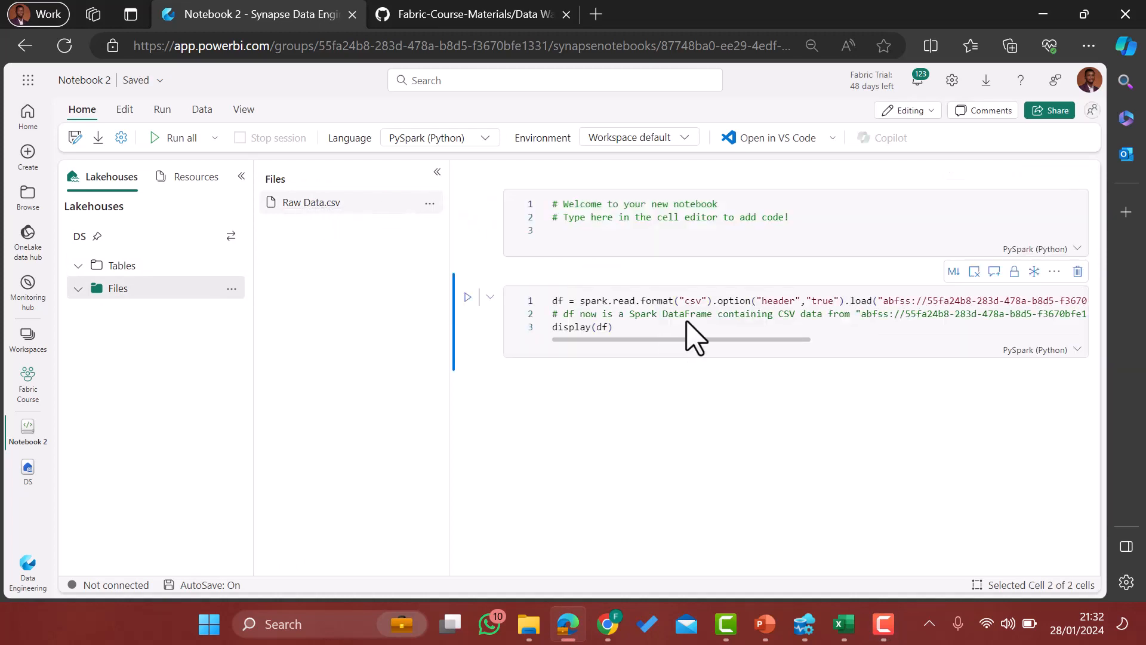
Delete the default welcome cell, then run the CSV-loading cell and look through the displayed table.
left_click(841, 221)
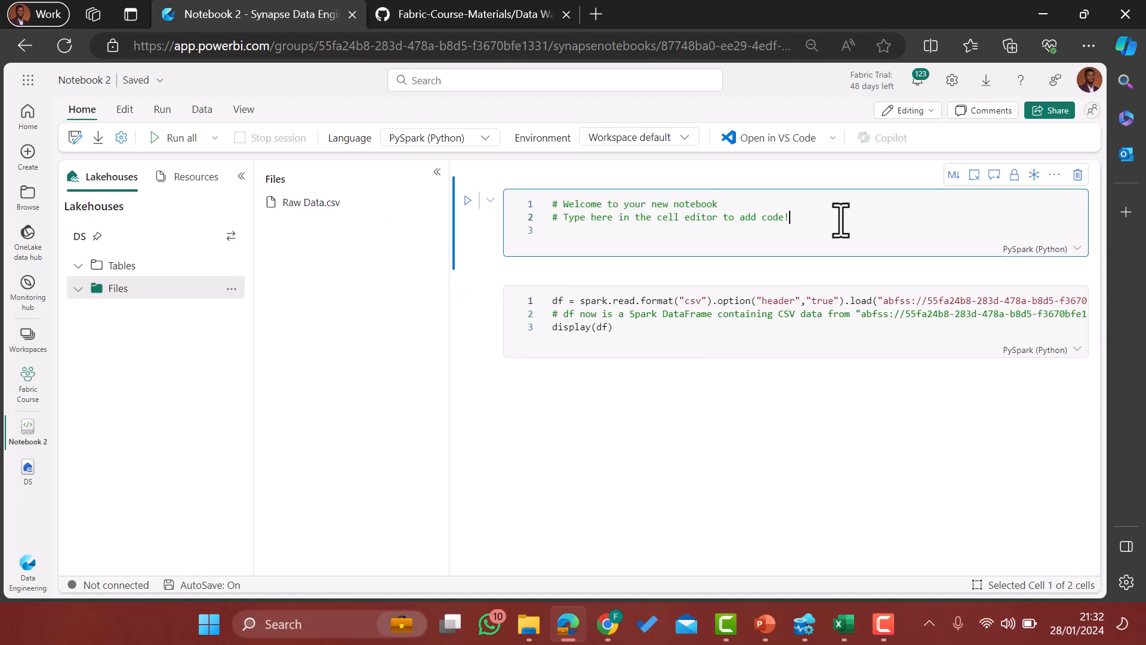
left_click(1078, 182)
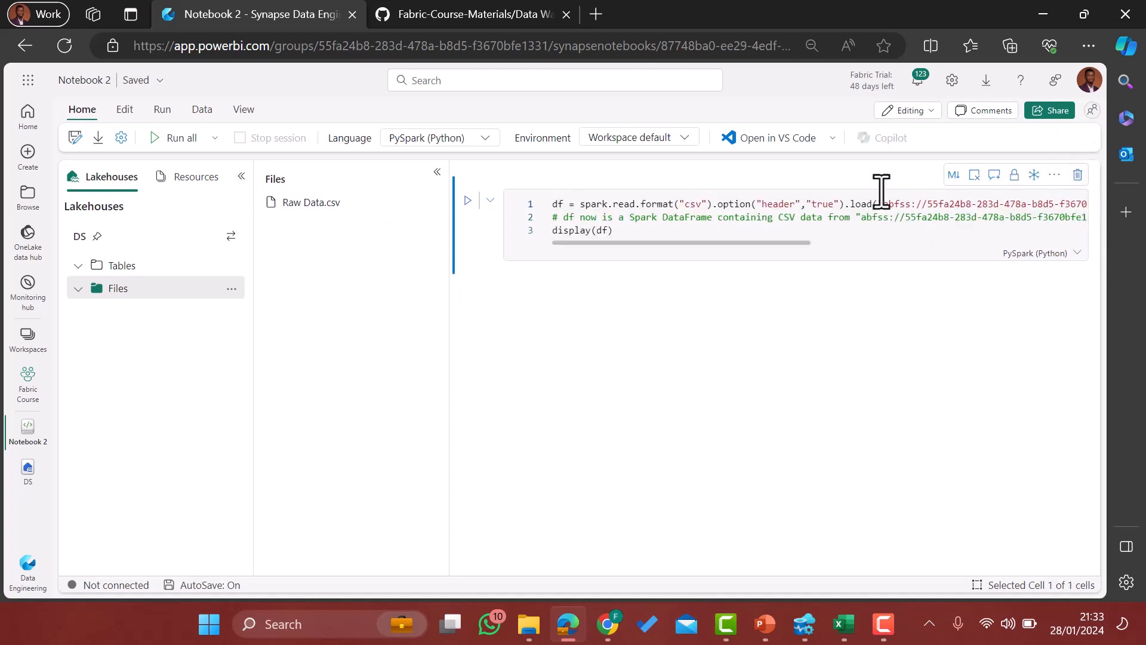
left_click(439, 173)
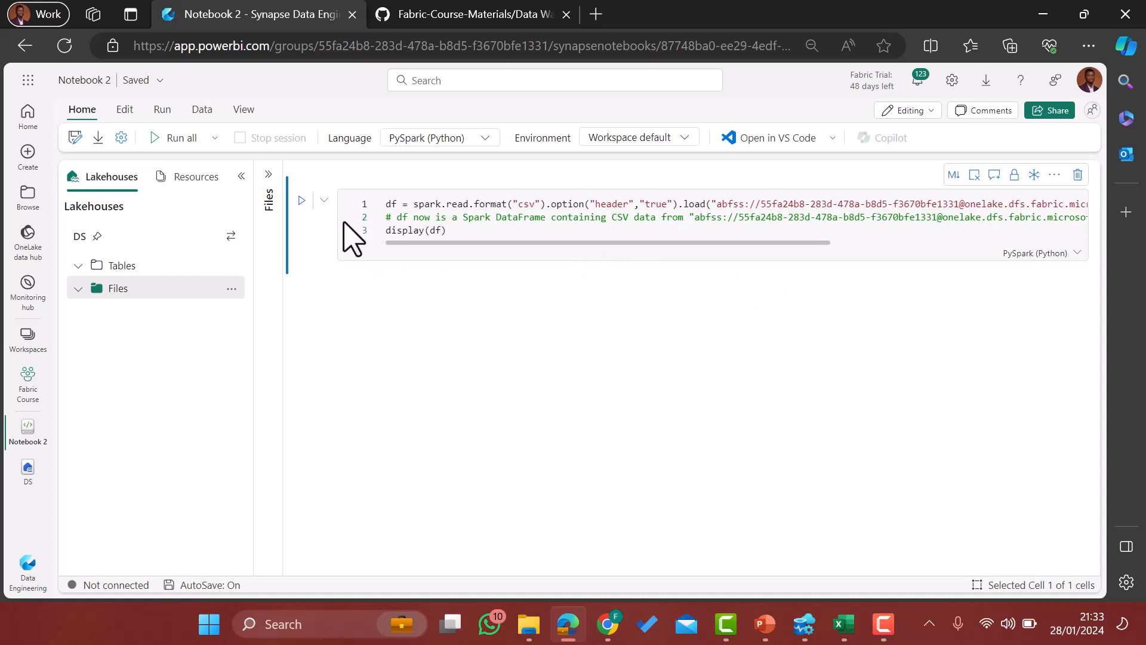
left_click(302, 200)
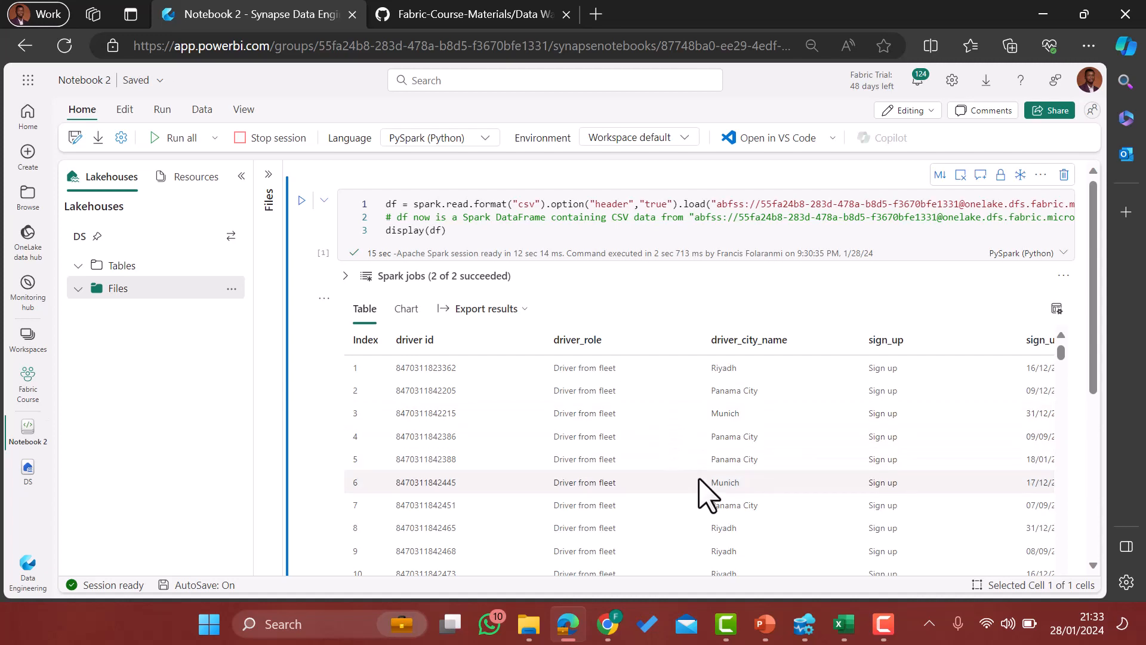
scroll(705, 492, "down", 3)
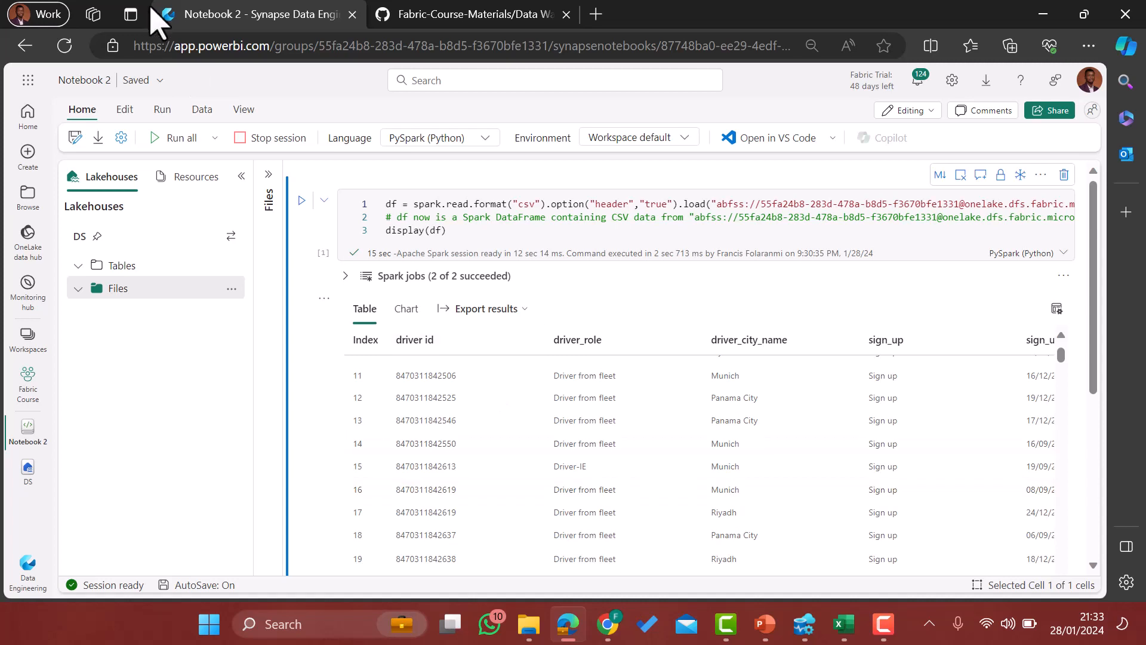
Open the Spark DataFrame df in Data Wrangler and review its data summary and the available operations.
left_click(201, 110)
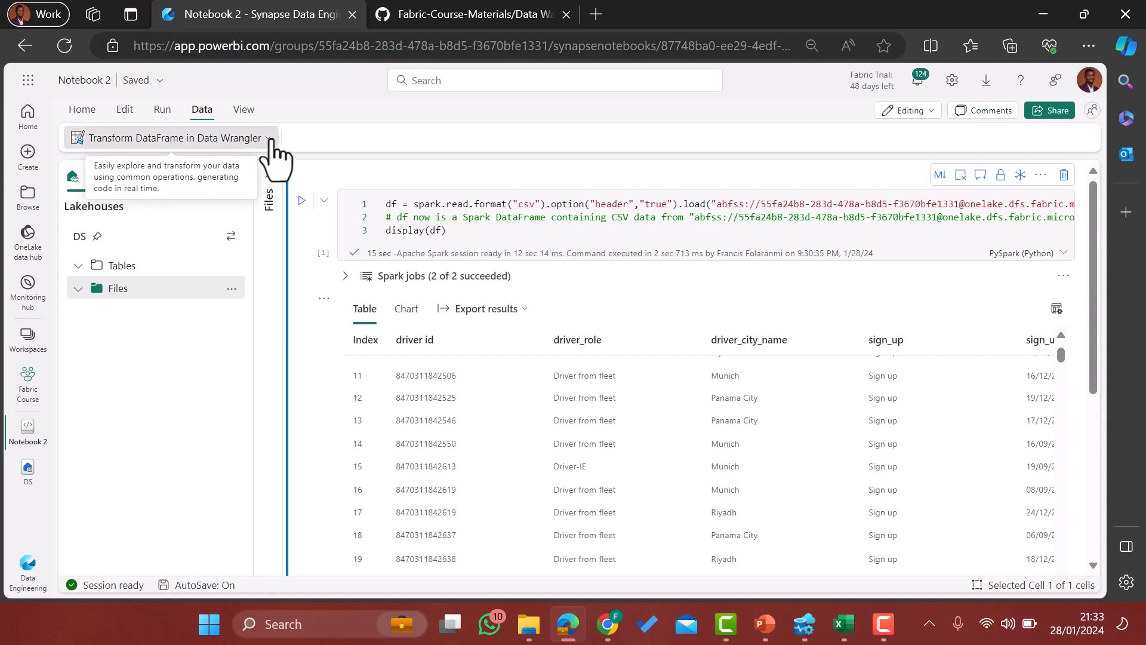
left_click(270, 139)
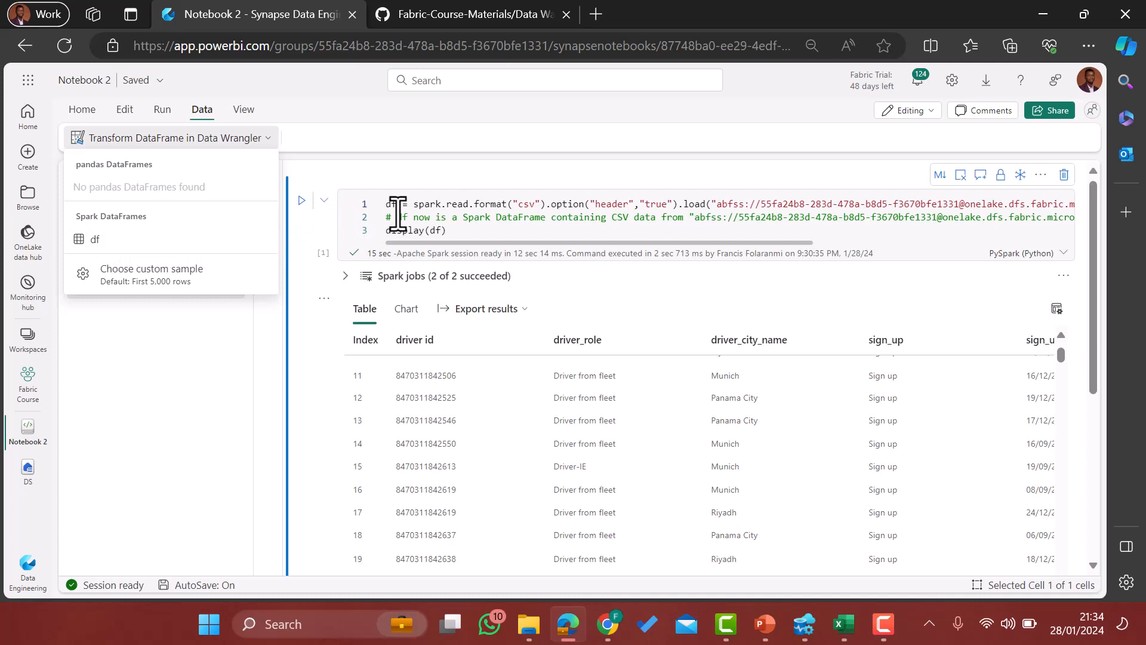
left_click(171, 242)
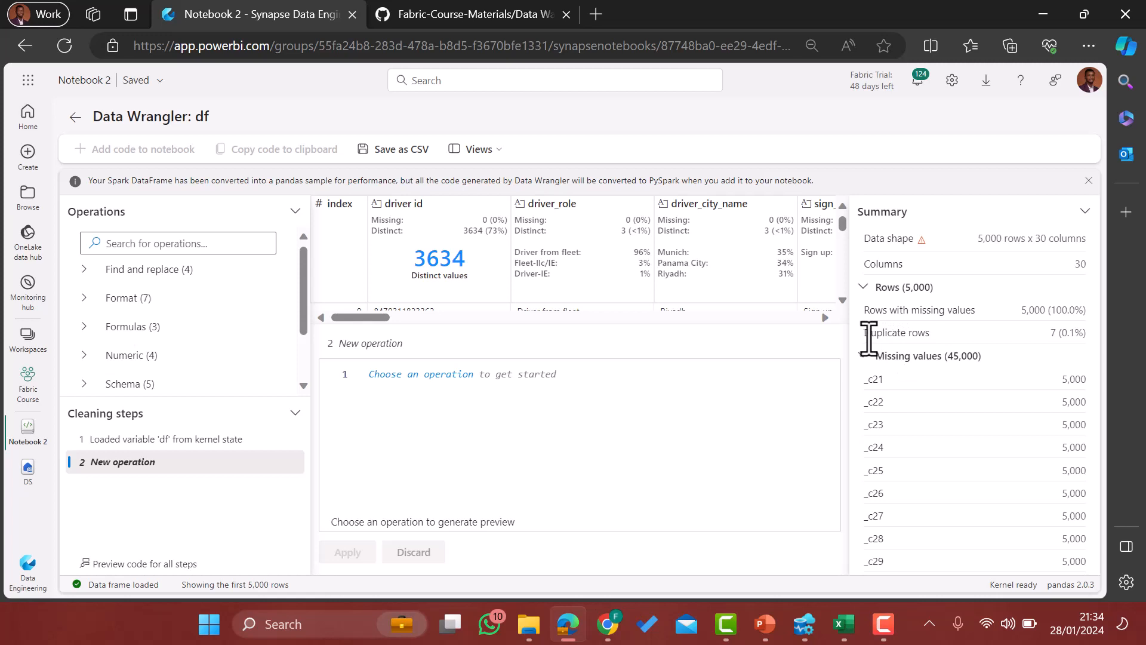
left_click(863, 357)
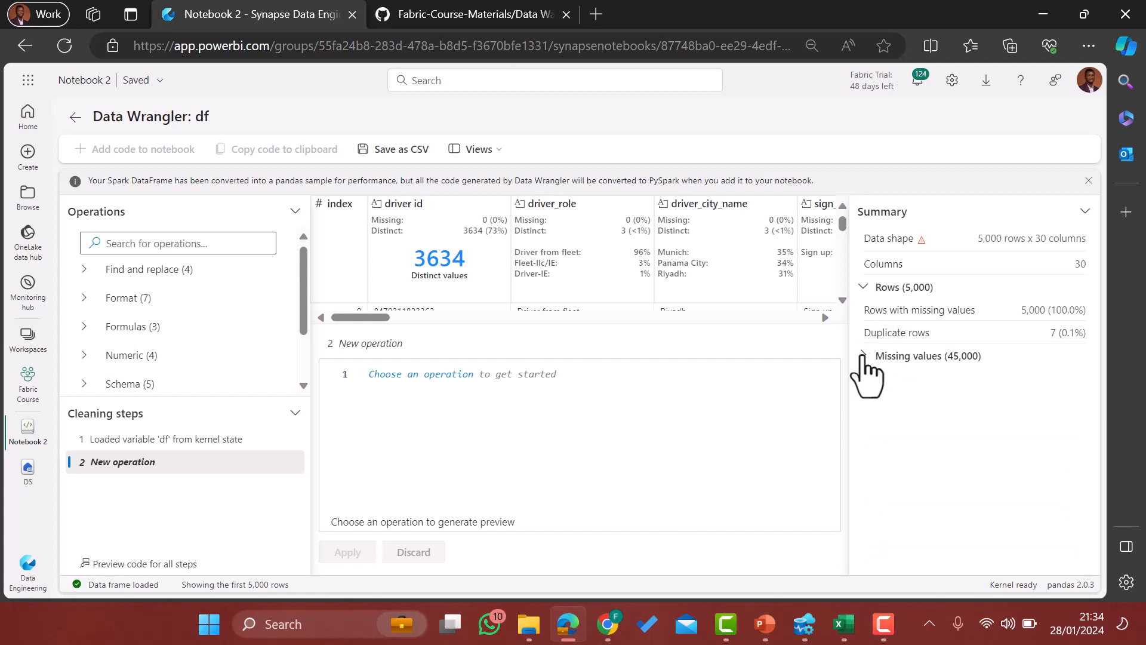
left_click(864, 287)
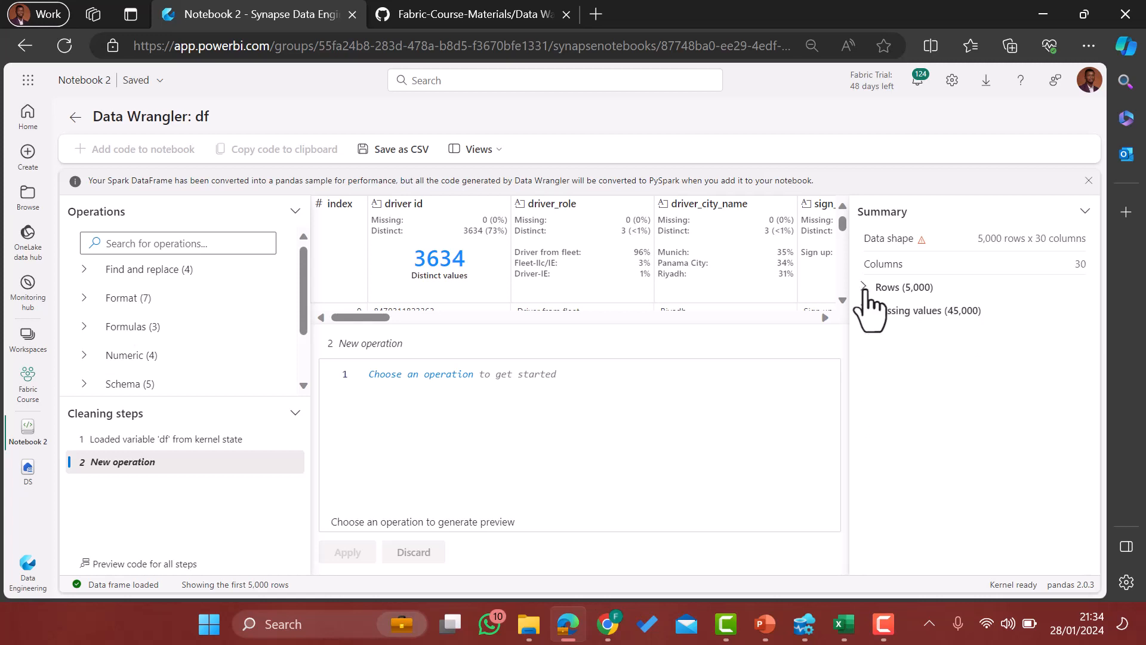
left_click(1086, 212)
left_click(1086, 211)
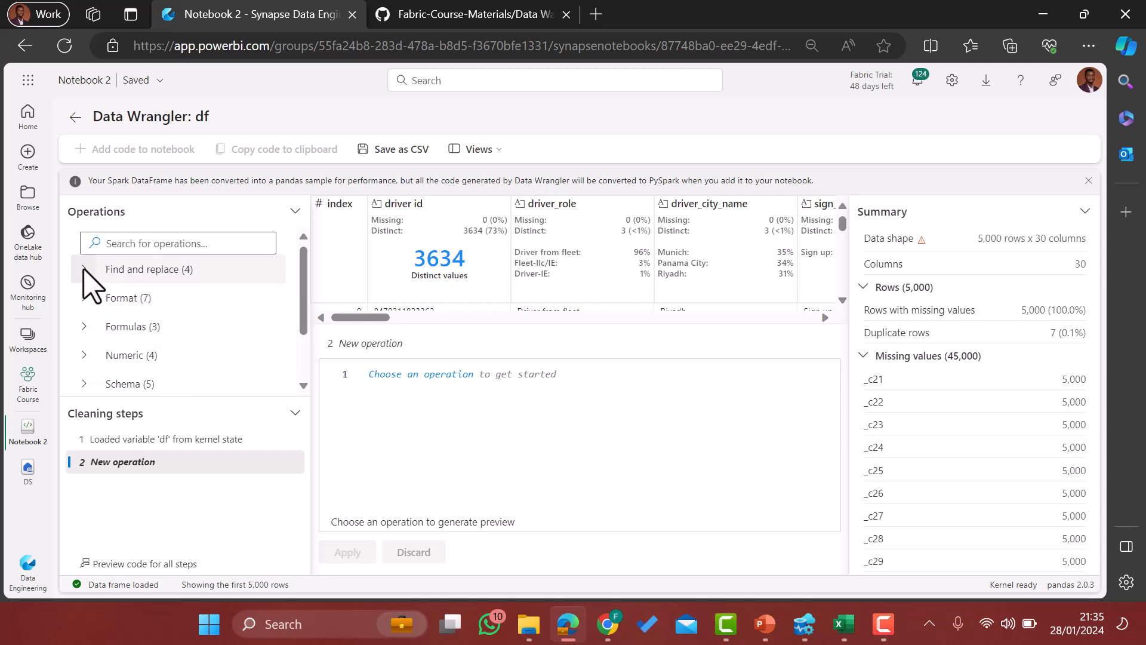
scroll(156, 366, "down", 2)
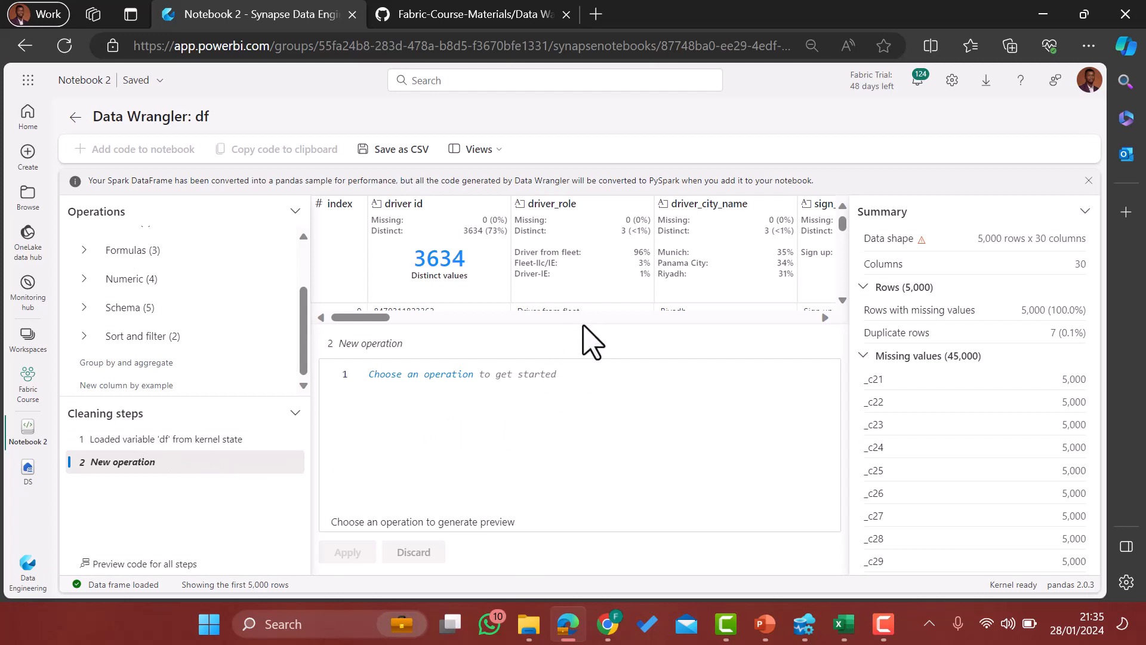
Enlarge the data grid and drop the nine empty columns _c21 through _c29 from the DataFrame.
left_click_drag(578, 324, 578, 354)
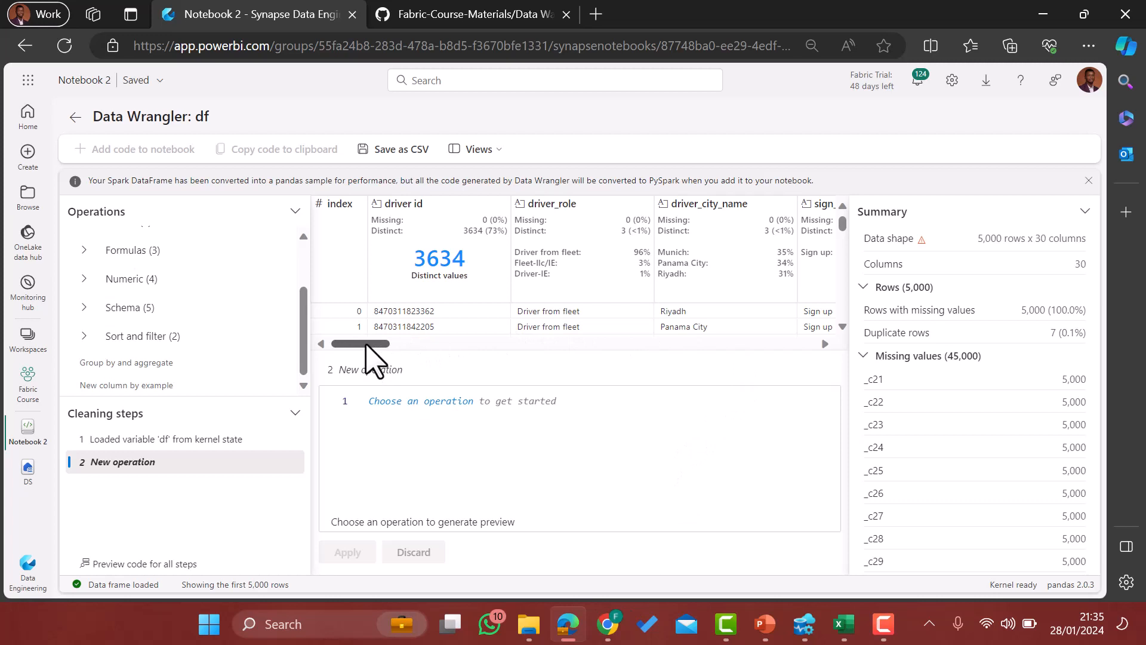
left_click_drag(366, 345, 829, 355)
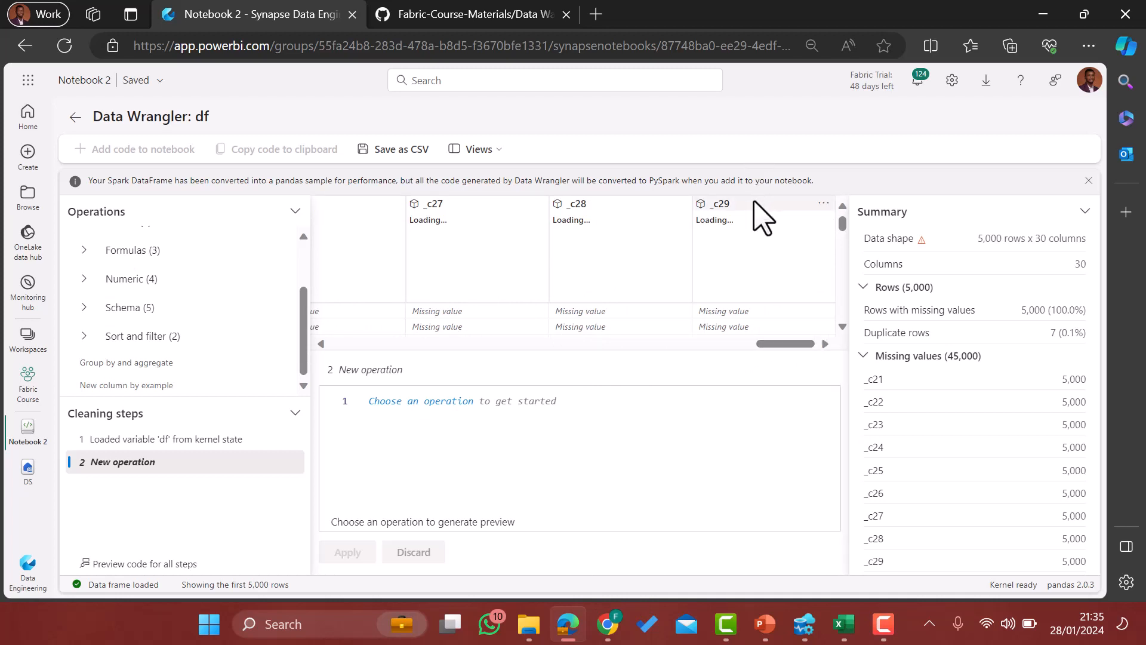
left_click(762, 218)
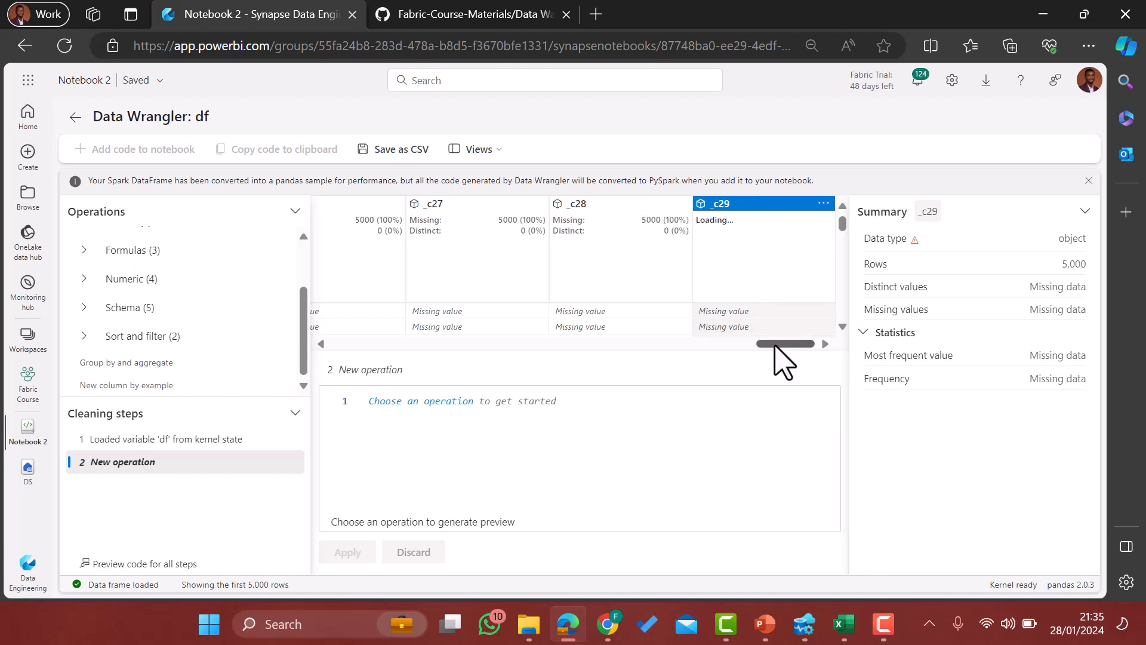
left_click_drag(775, 346, 653, 358)
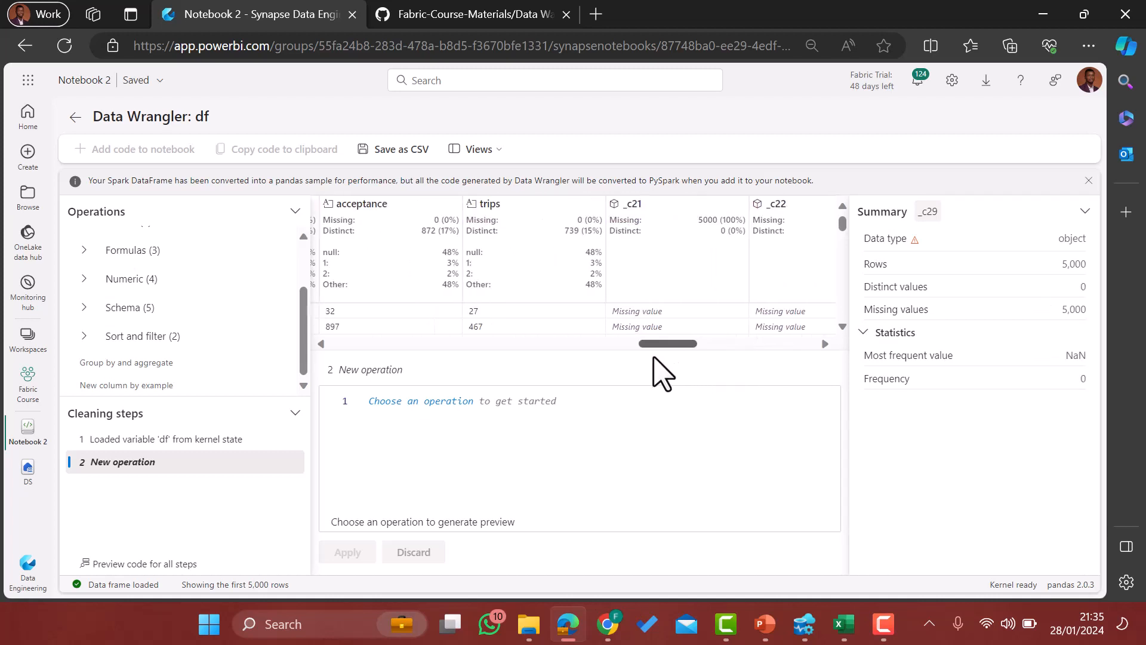
left_click(712, 207)
right_click(711, 208)
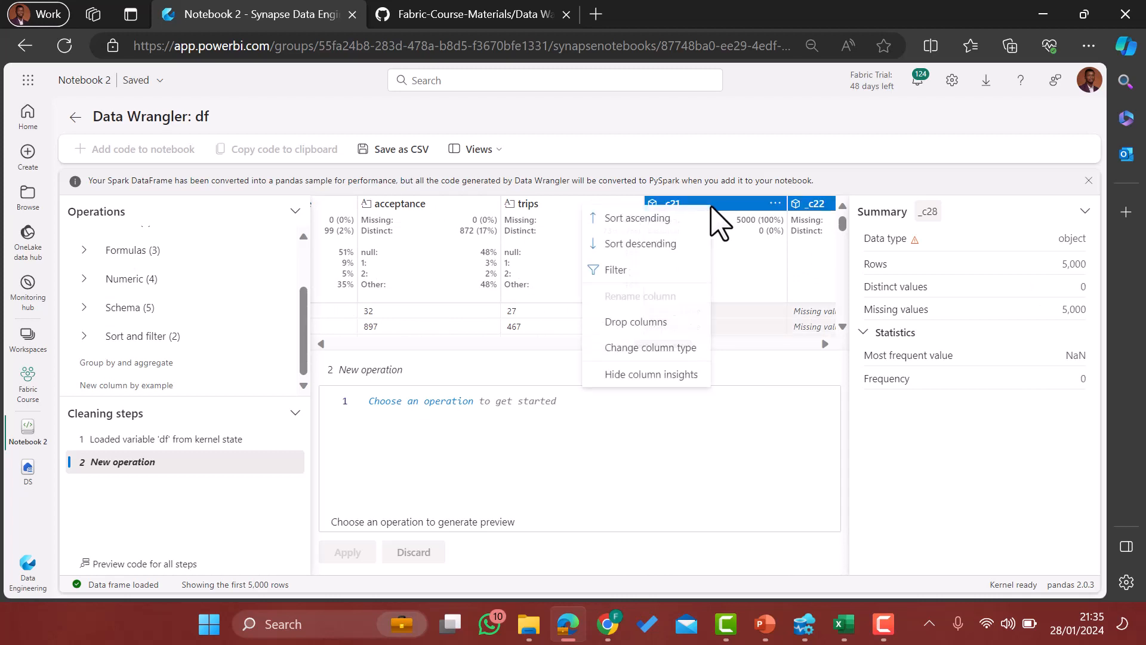
left_click(637, 323)
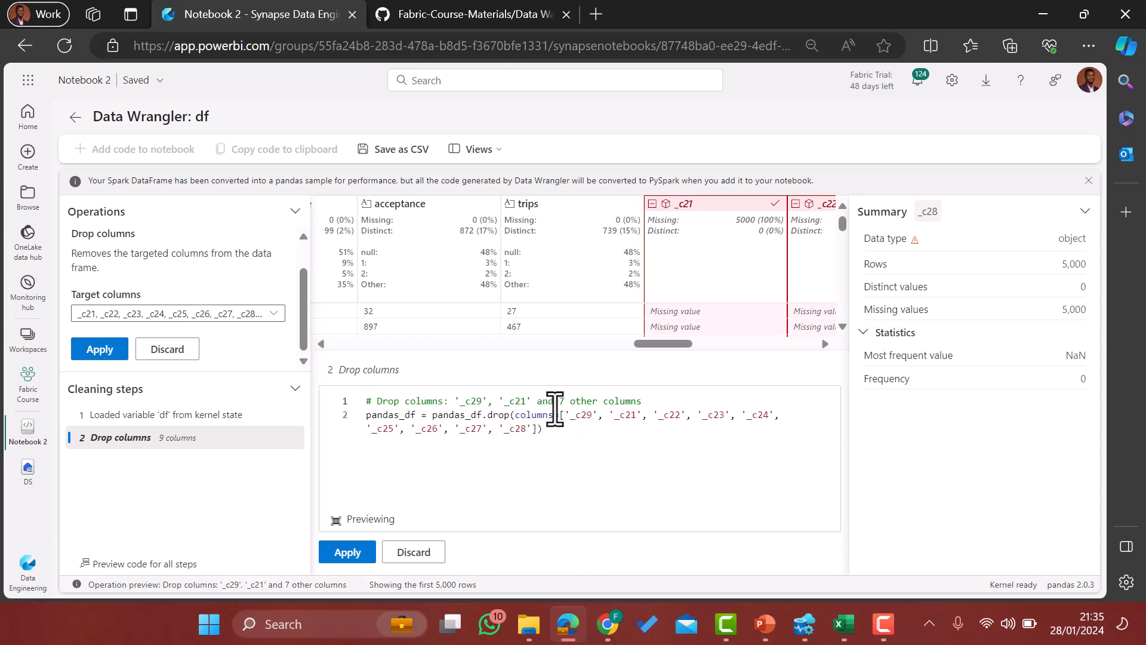
left_click(101, 351)
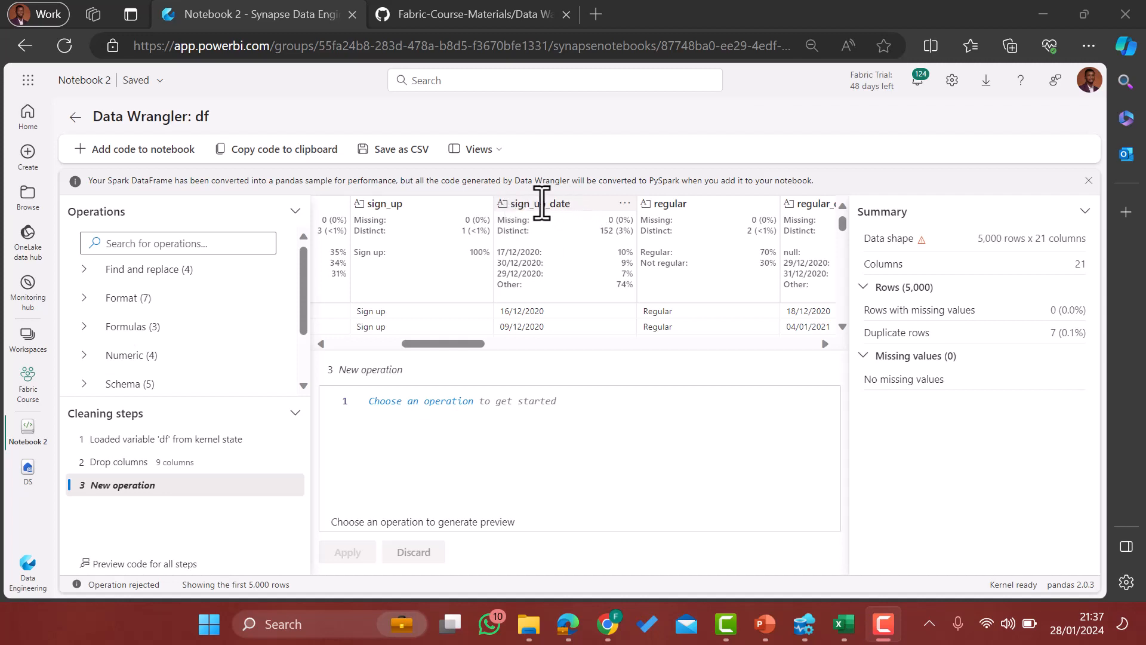
Change the sign_up_date column's type to datetime64[ns] and apply the operation.
left_click(626, 206)
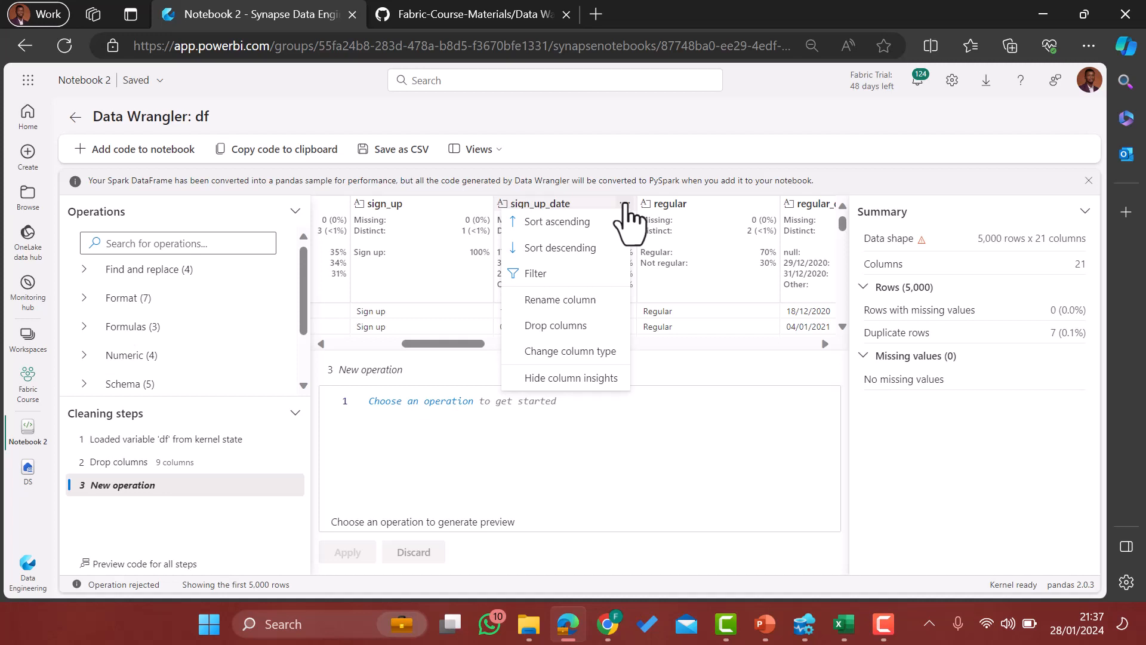
left_click(625, 206)
left_click(626, 206)
left_click(577, 352)
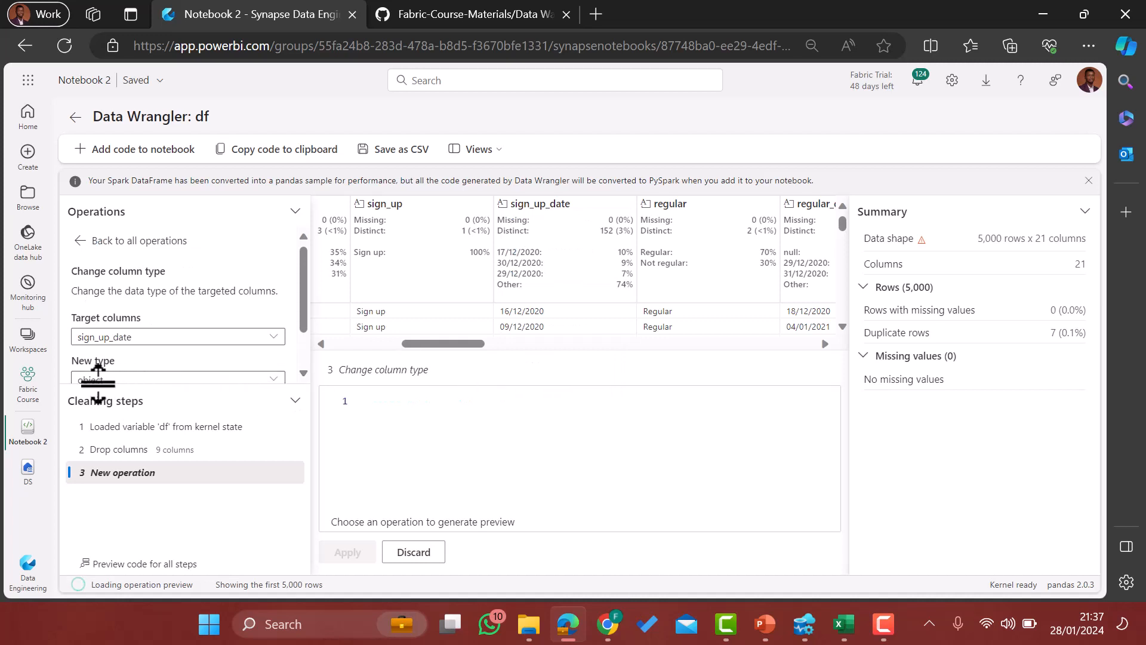
left_click(274, 380)
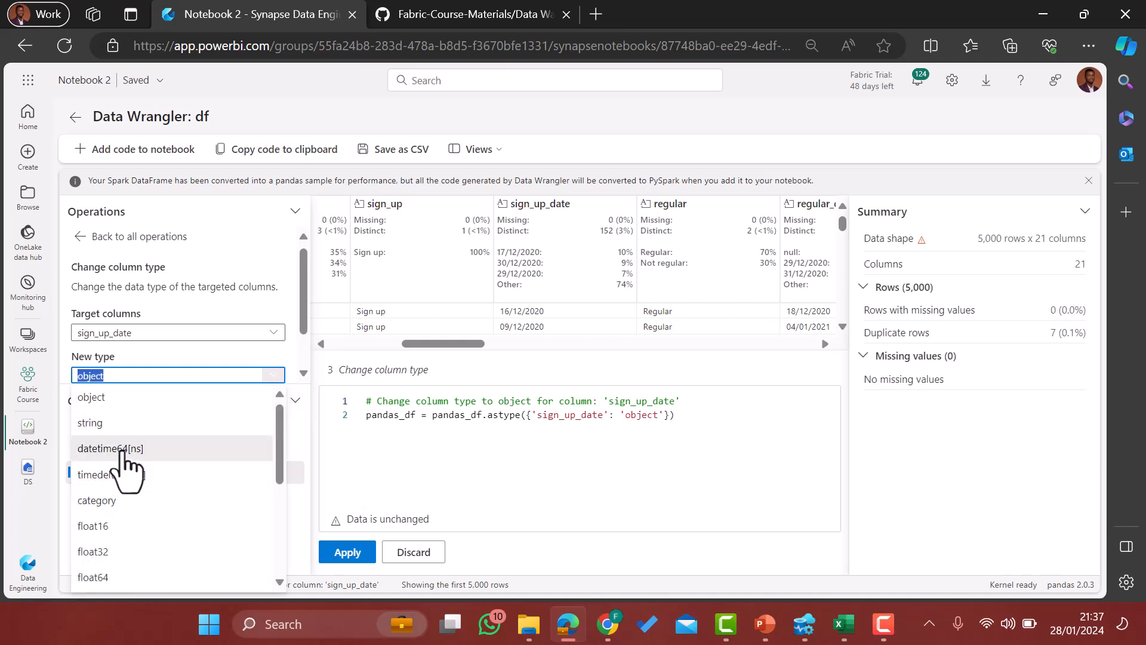
left_click(124, 449)
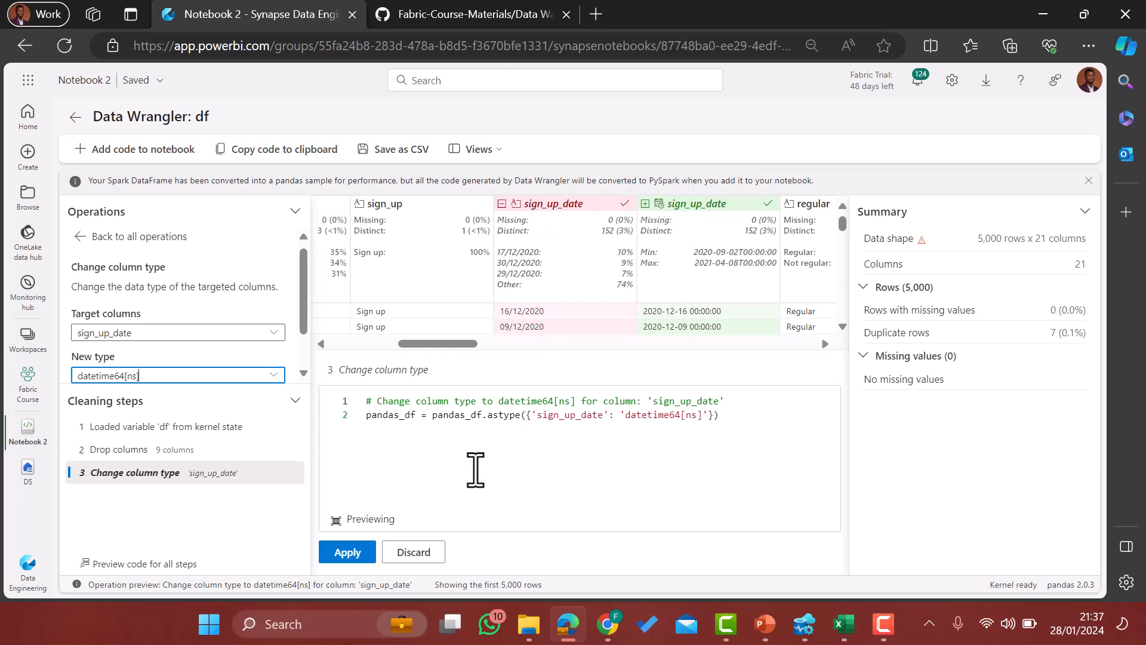
left_click(359, 560)
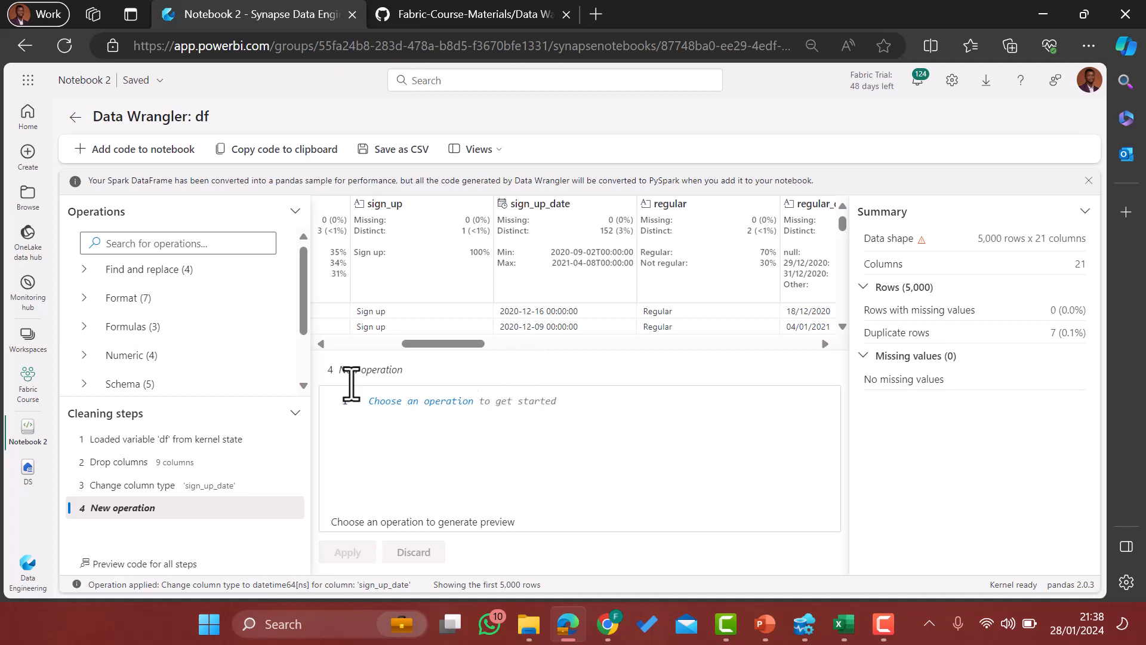
Examine the cleaning operations offered in the Find and replace and Format categories.
left_click(80, 272)
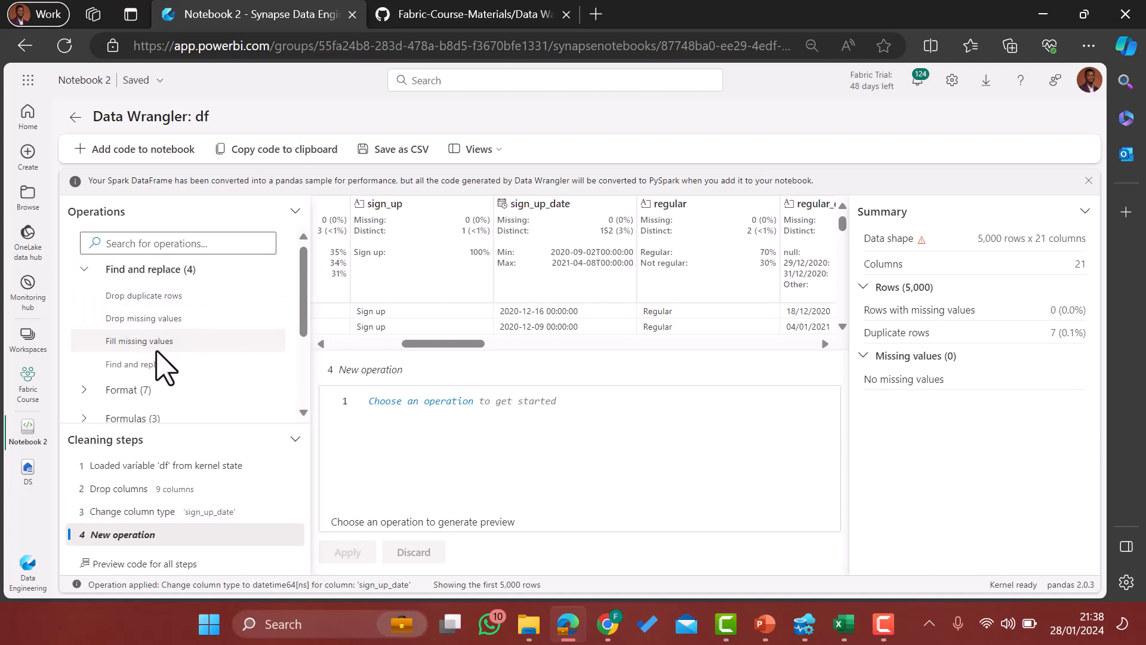
left_click(84, 272)
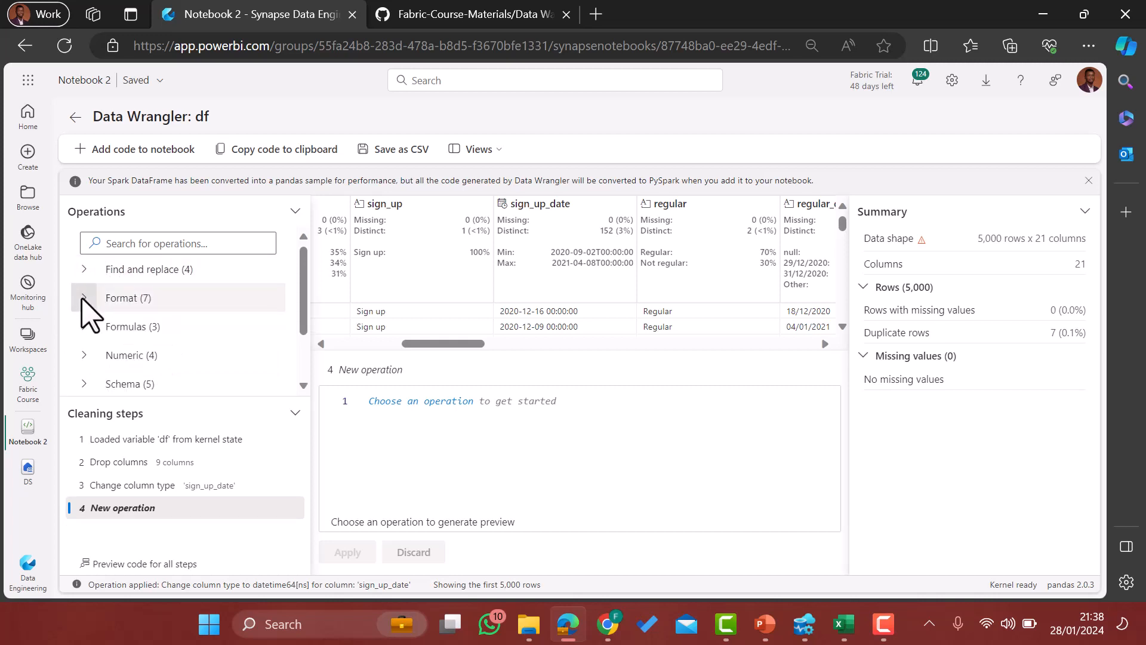
left_click(83, 298)
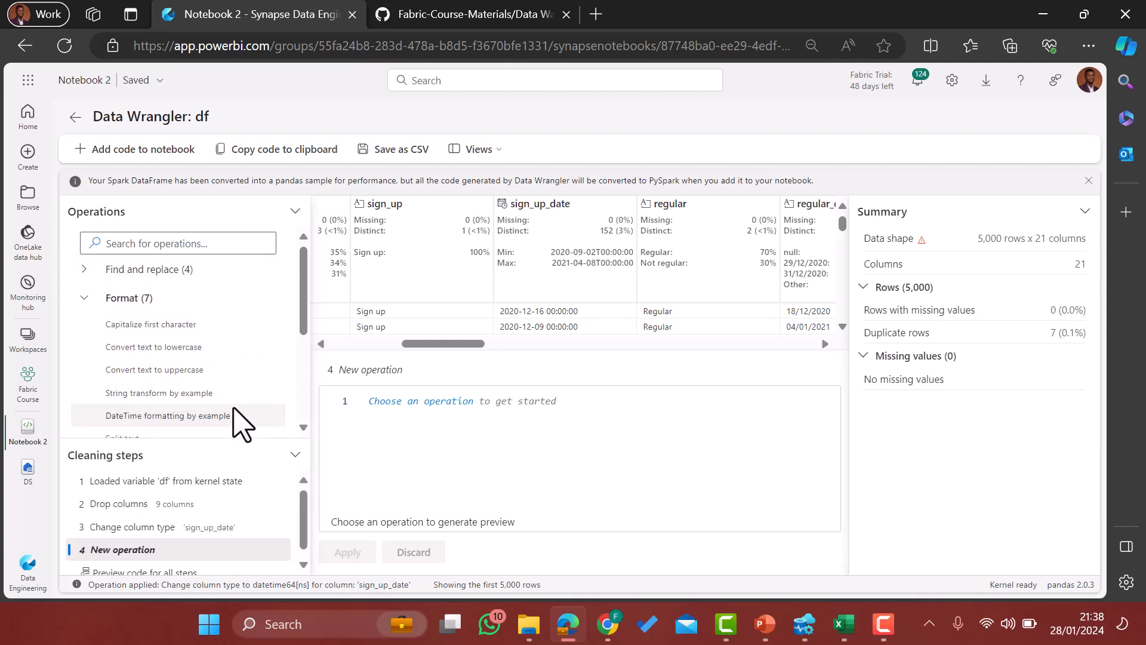
scroll(234, 411, "down", 3)
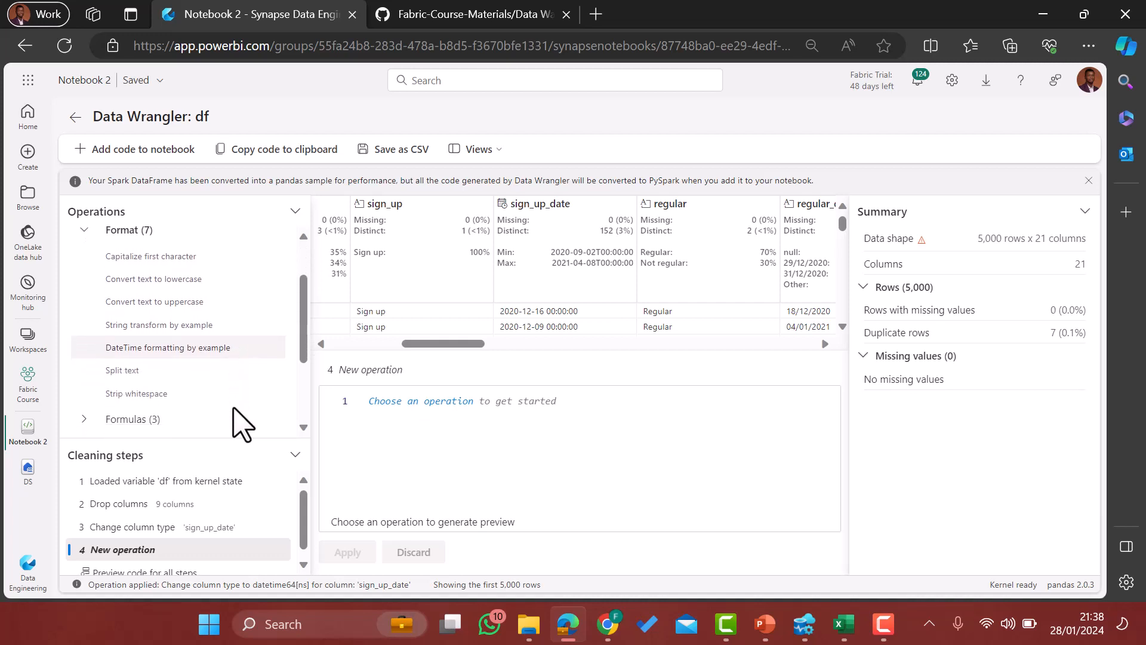
scroll(235, 418, "down", 1)
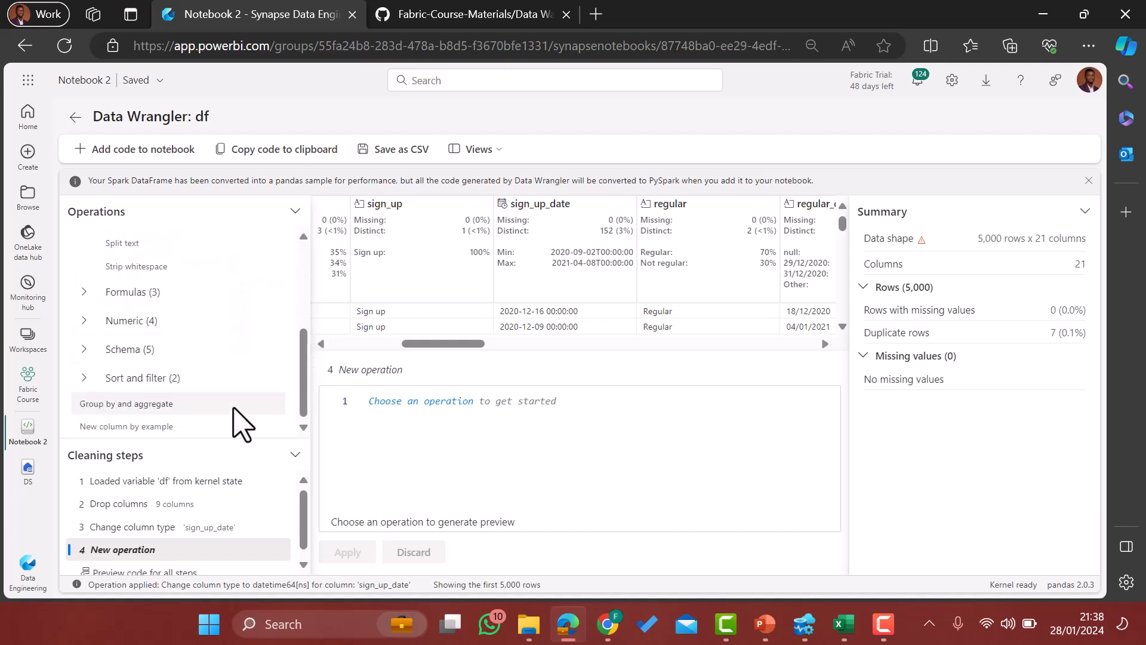
scroll(204, 312, "up", 3)
scroll(205, 310, "up", 1)
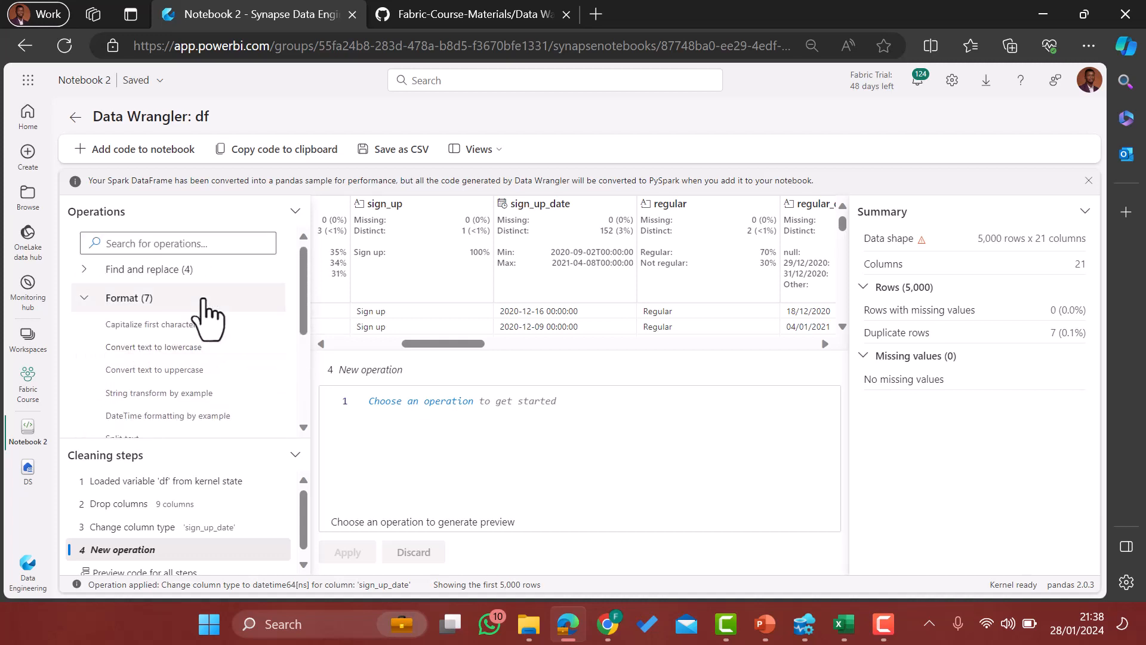
scroll(209, 358, "down", 1)
scroll(203, 352, "down", 1)
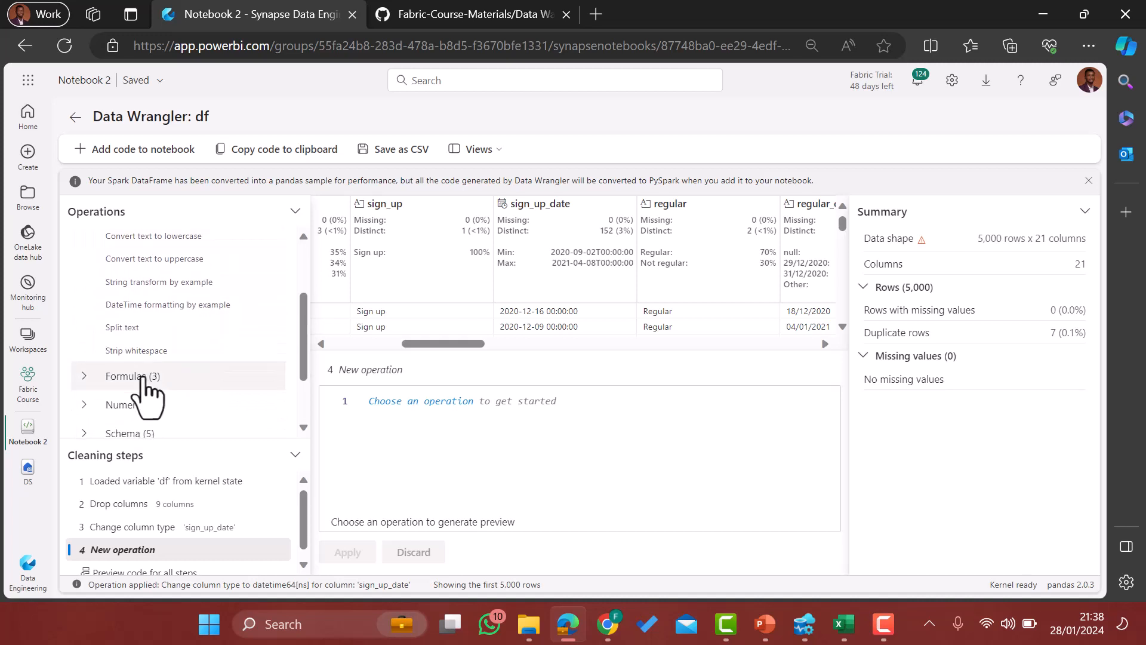
Examine the operations offered in the Formulas, Numeric and Schema categories.
left_click(85, 381)
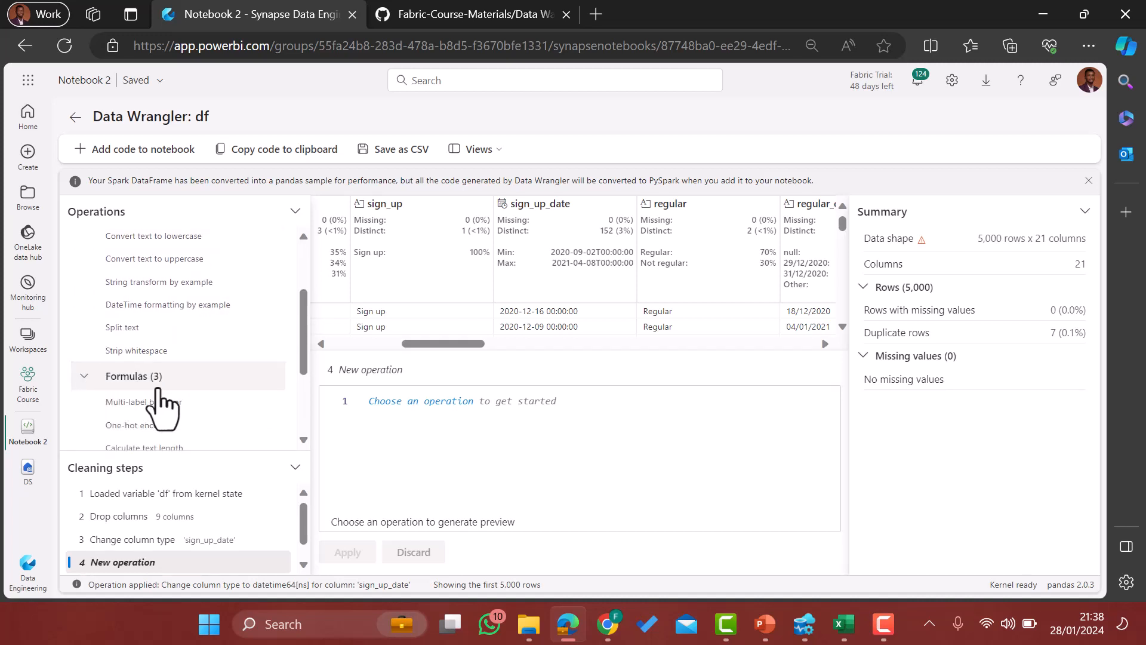
scroll(162, 404, "down", 2)
left_click(85, 333)
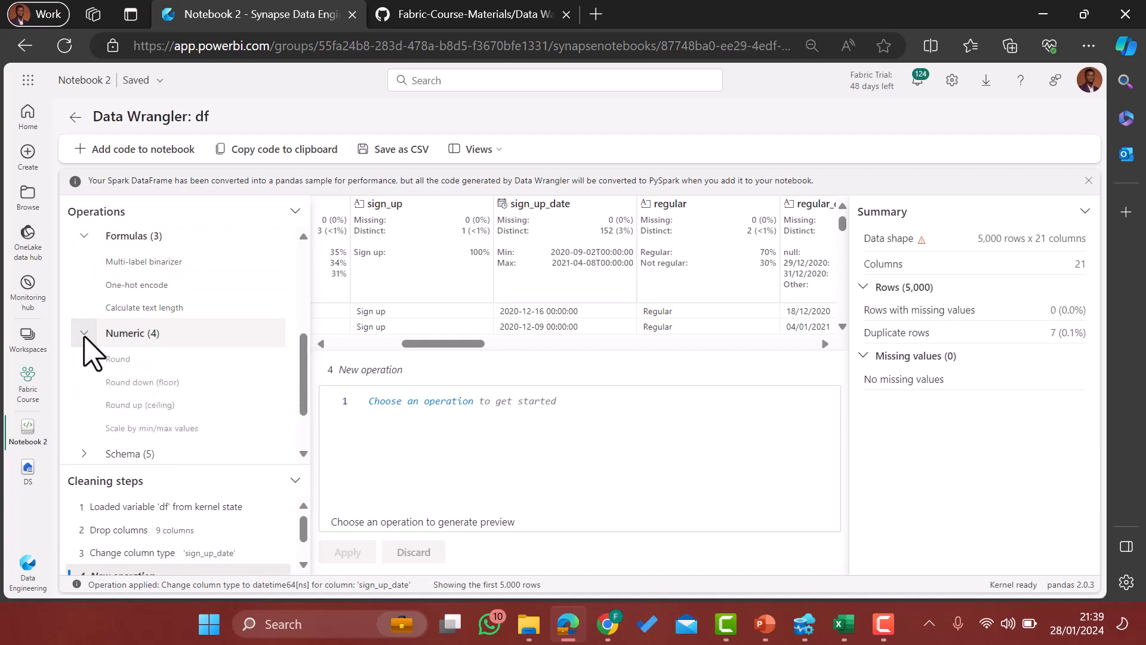
scroll(123, 390, "down", 1)
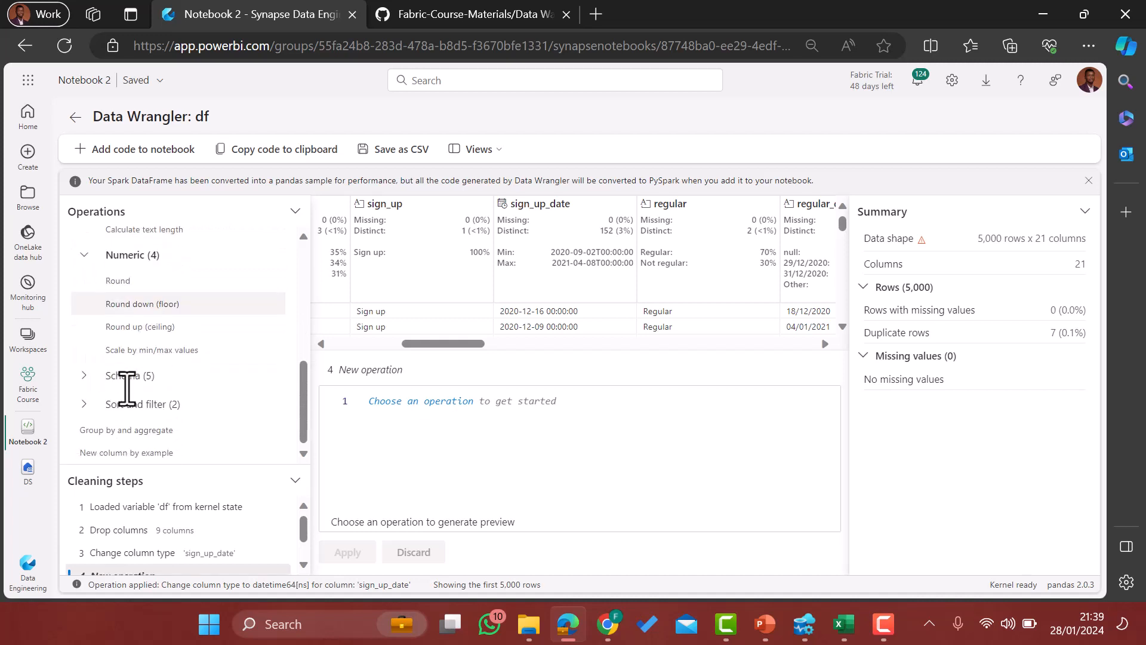
left_click(83, 376)
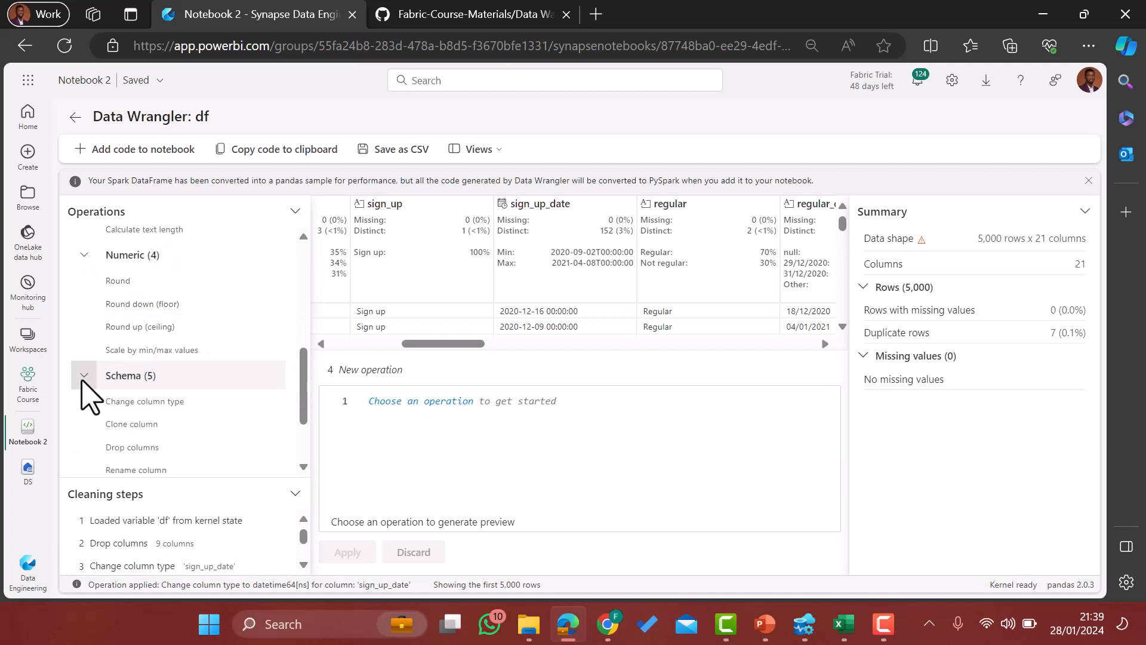
left_click(84, 376)
scroll(123, 307, "up", 1)
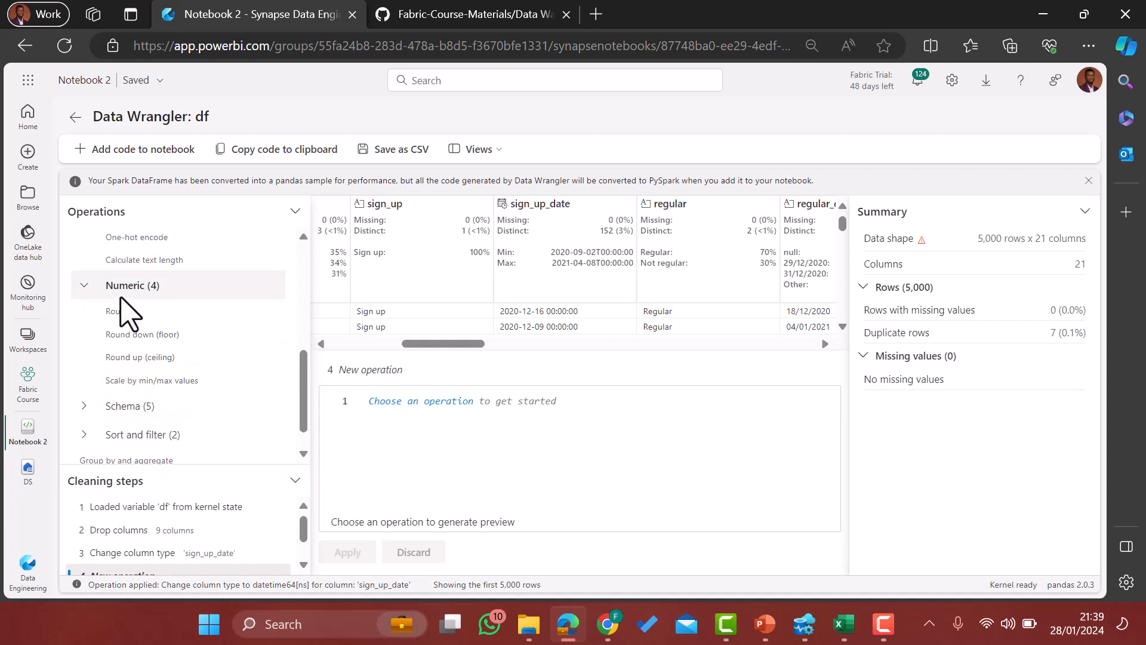
scroll(126, 309, "up", 3)
left_click(85, 378)
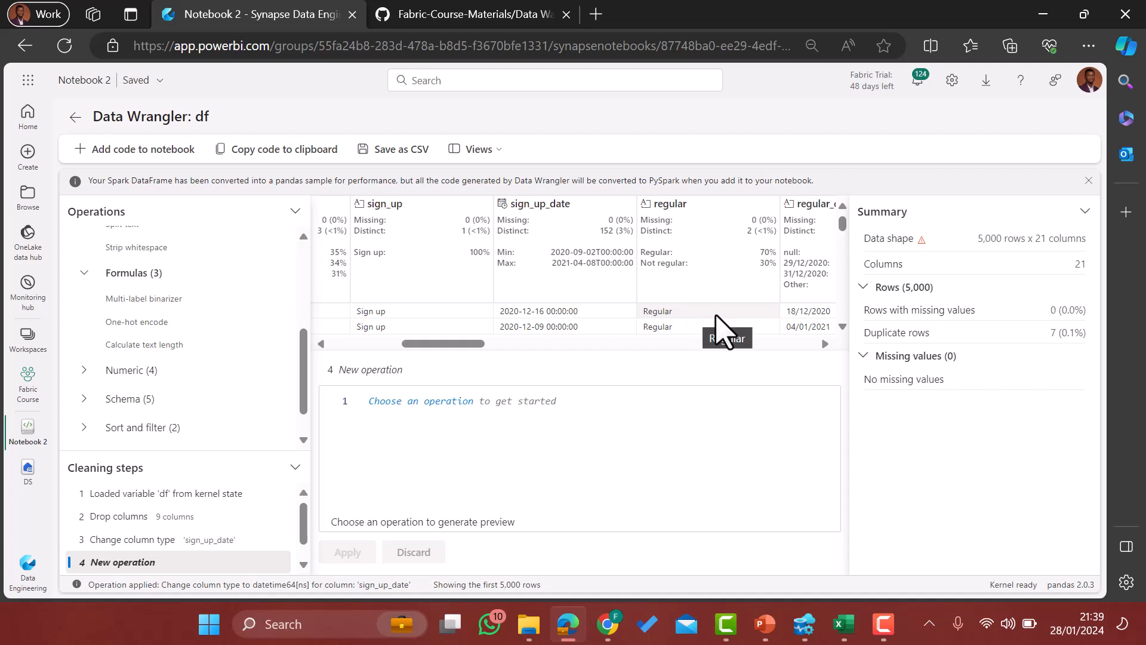
One-hot encode the regular column without encoding missing values and apply the operation.
left_click(694, 206)
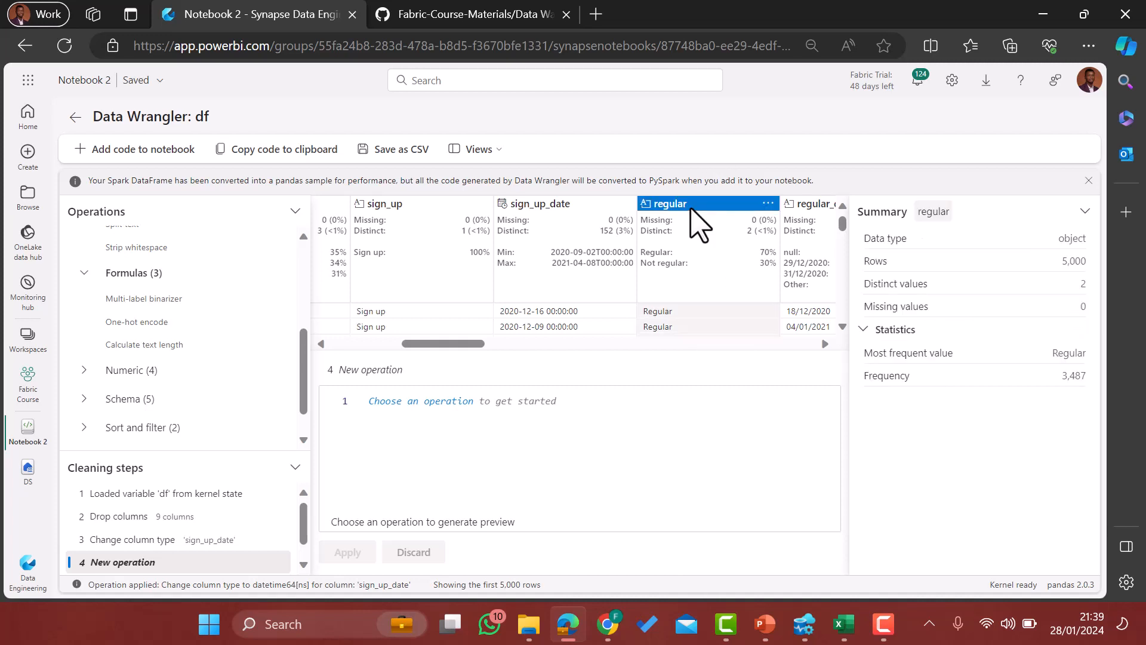
left_click(149, 323)
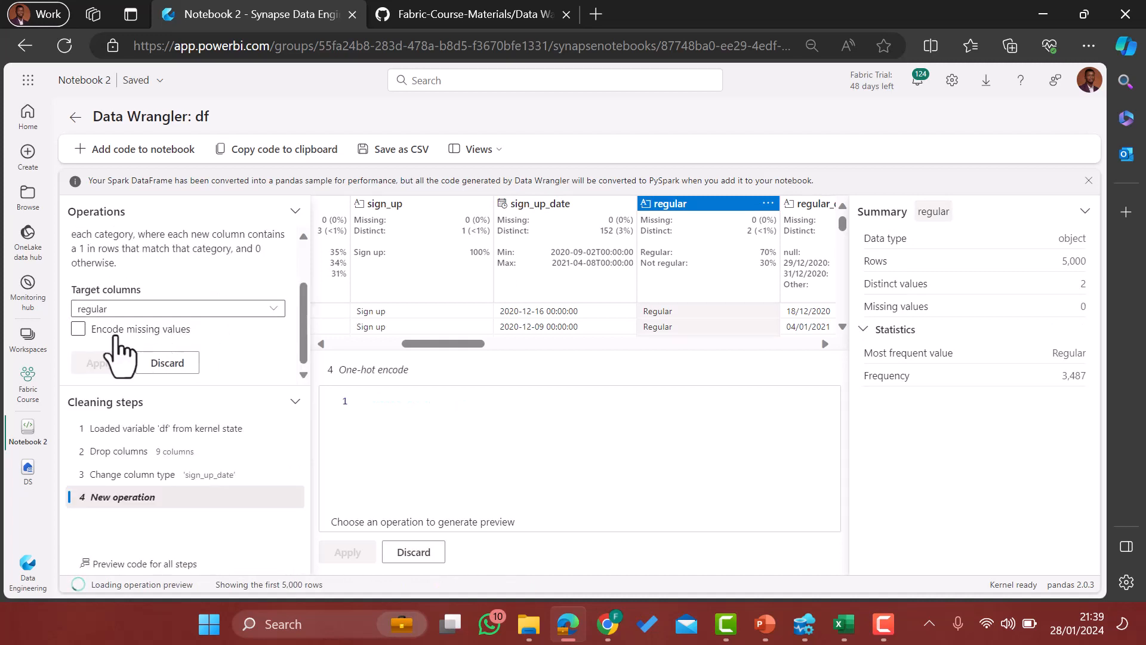
left_click(82, 330)
left_click(135, 330)
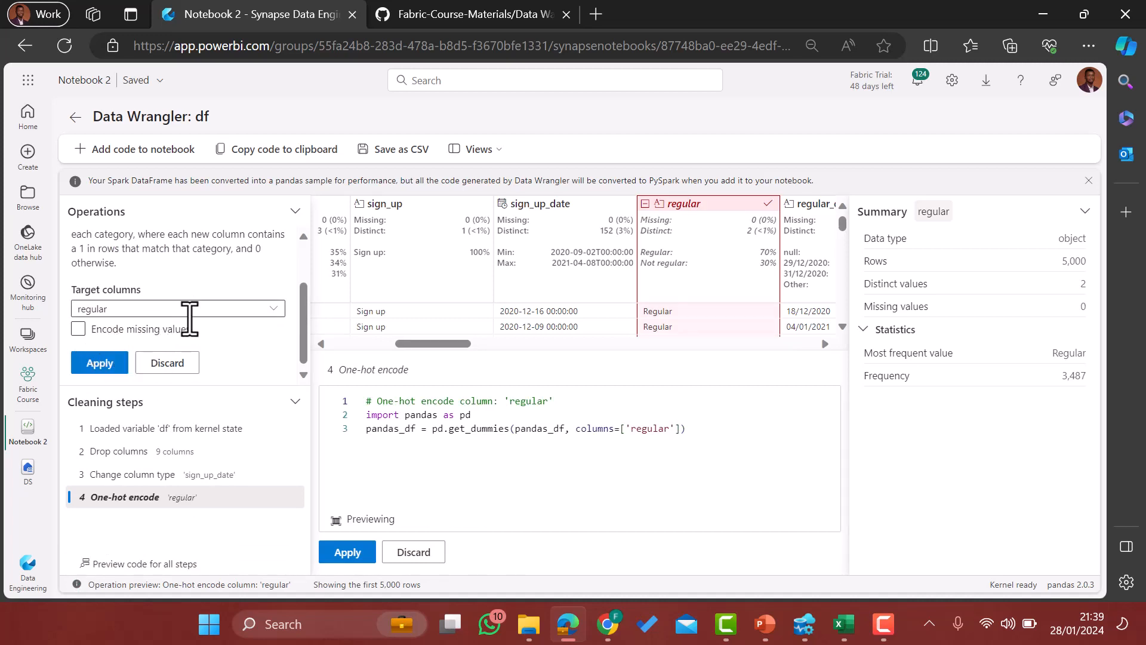
left_click(99, 364)
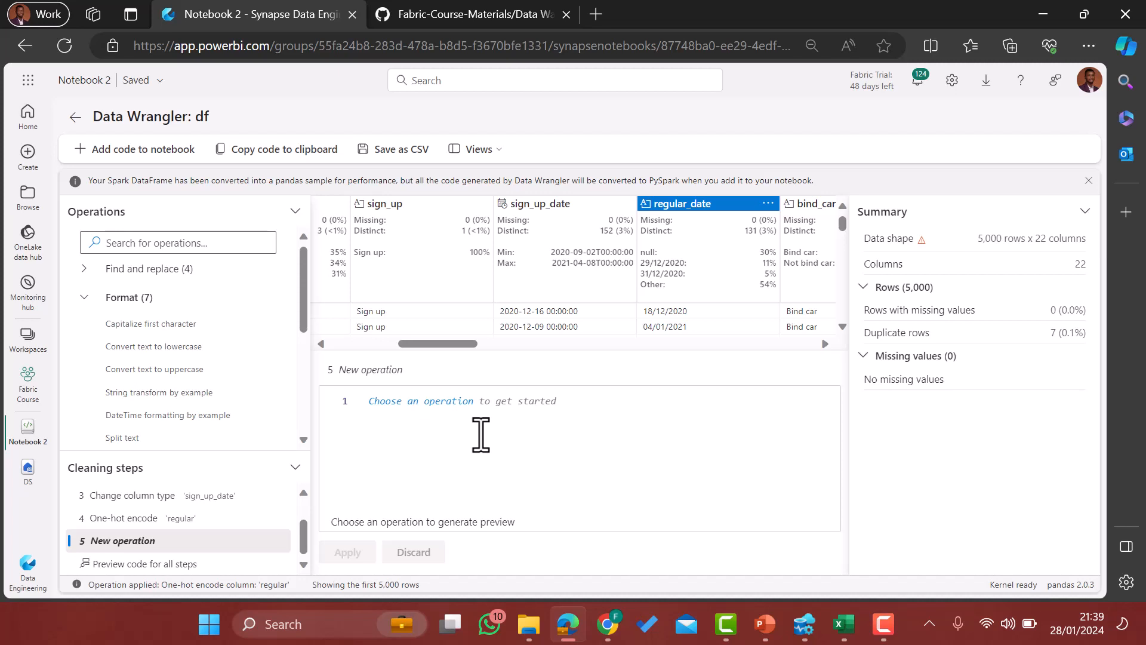
Read through the PySpark code generated for the cleaning steps, then close the preview without adding it to the notebook.
left_click(124, 154)
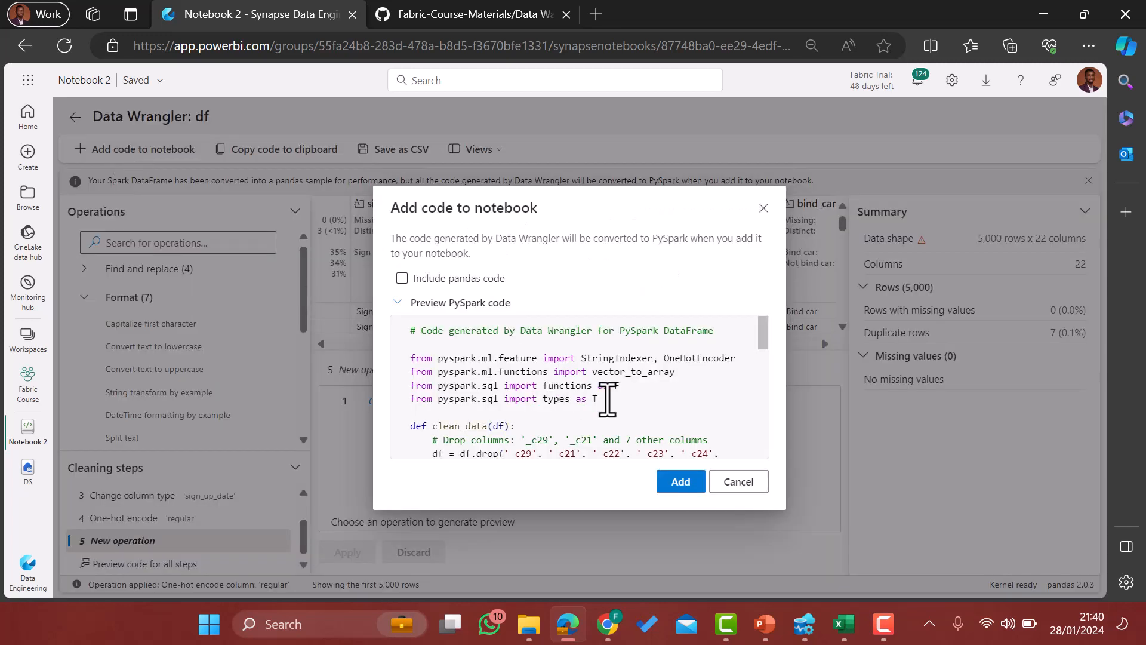
scroll(643, 414, "down", 5)
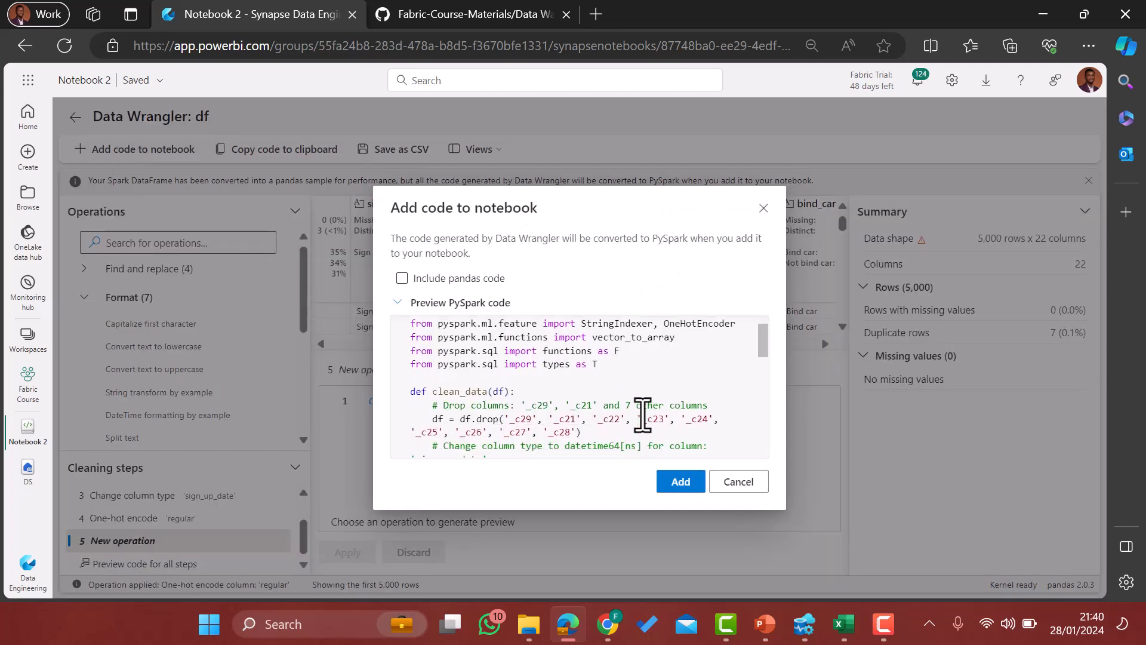
scroll(643, 413, "down", 3)
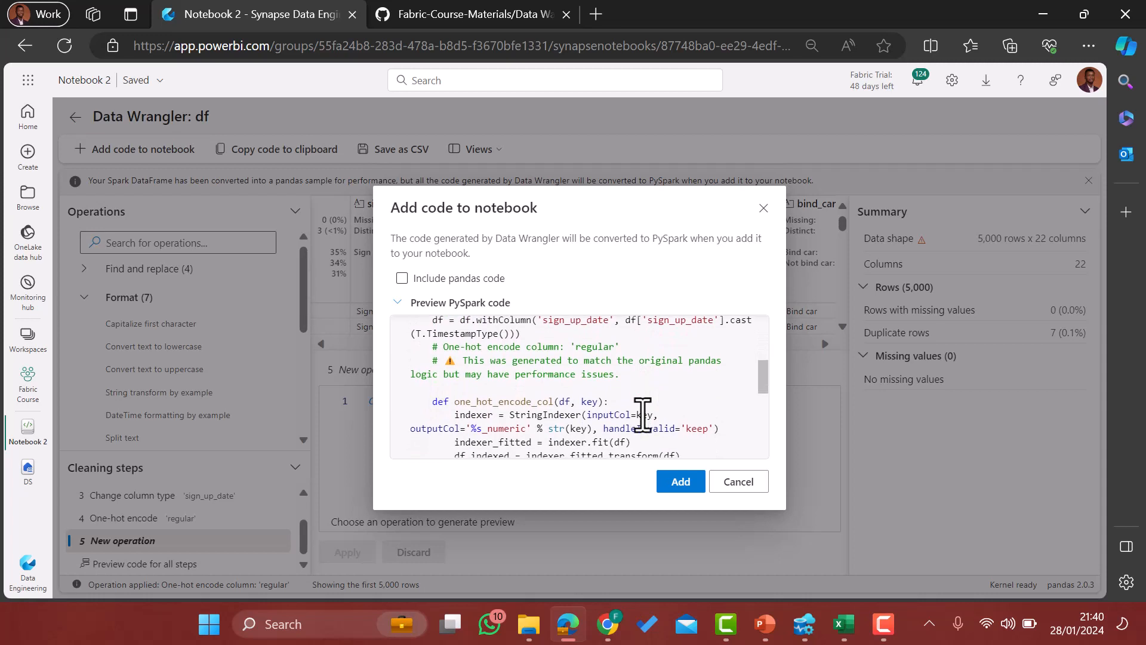
scroll(642, 414, "down", 3)
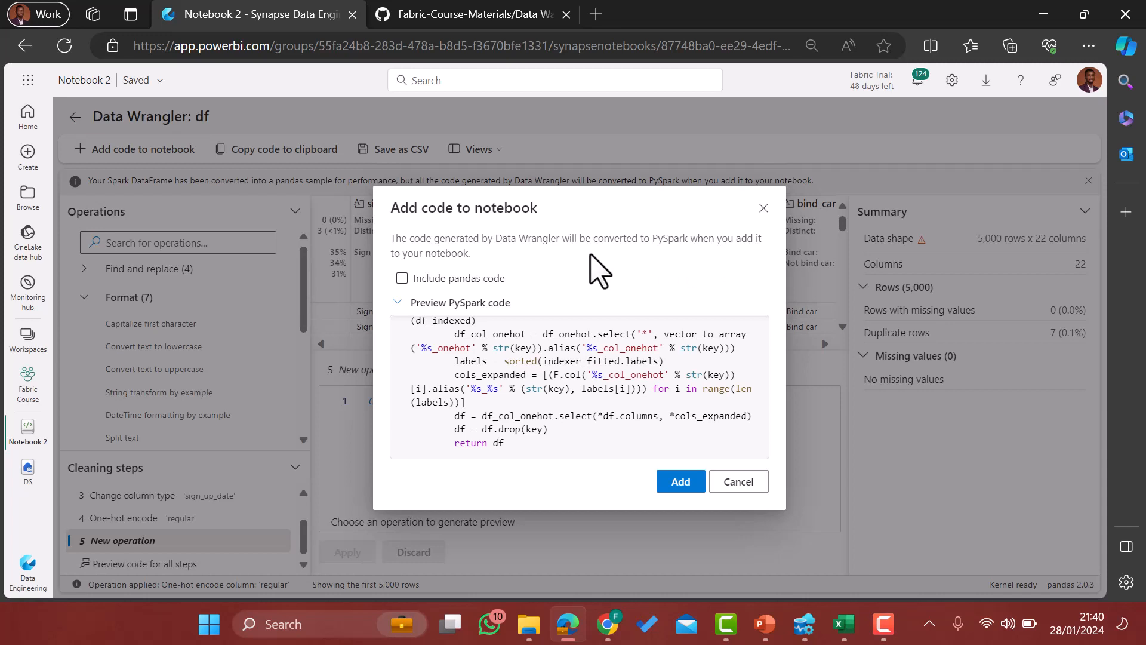
scroll(597, 402, "down", 3)
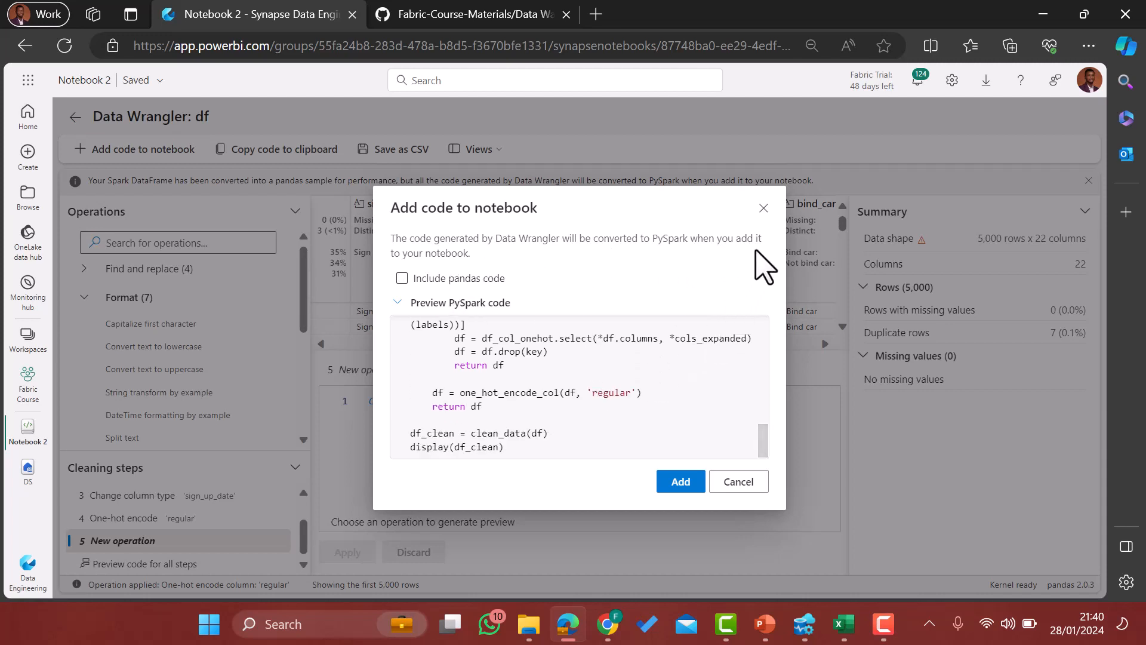
left_click(763, 208)
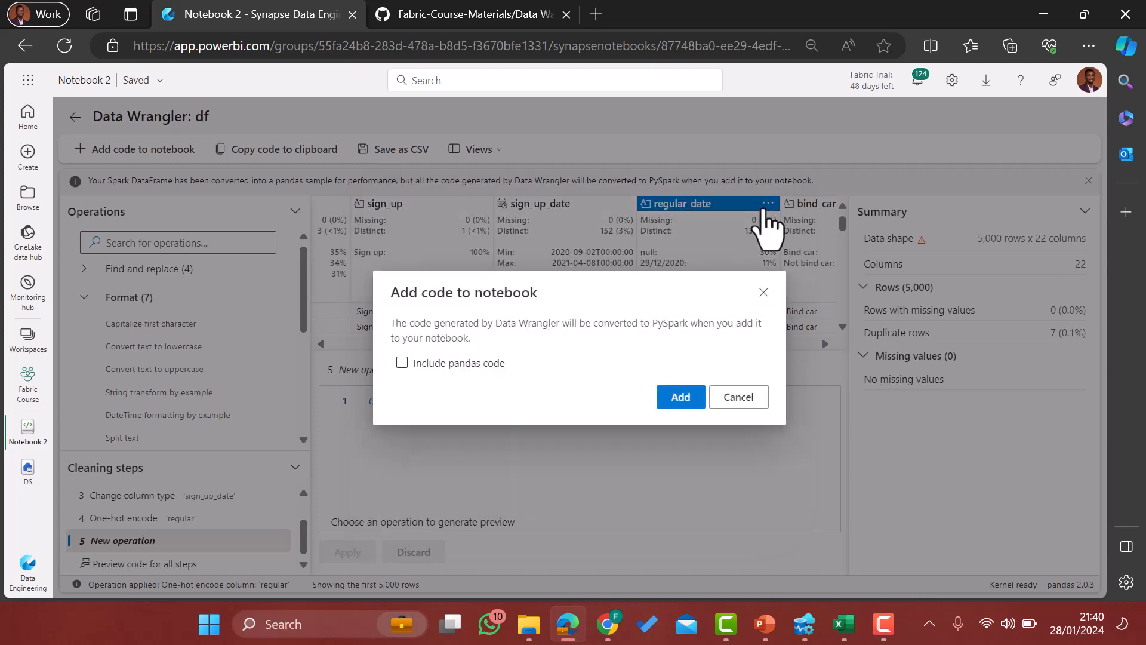
Hide the Operations view in Data Wrangler and show it again.
left_click(502, 173)
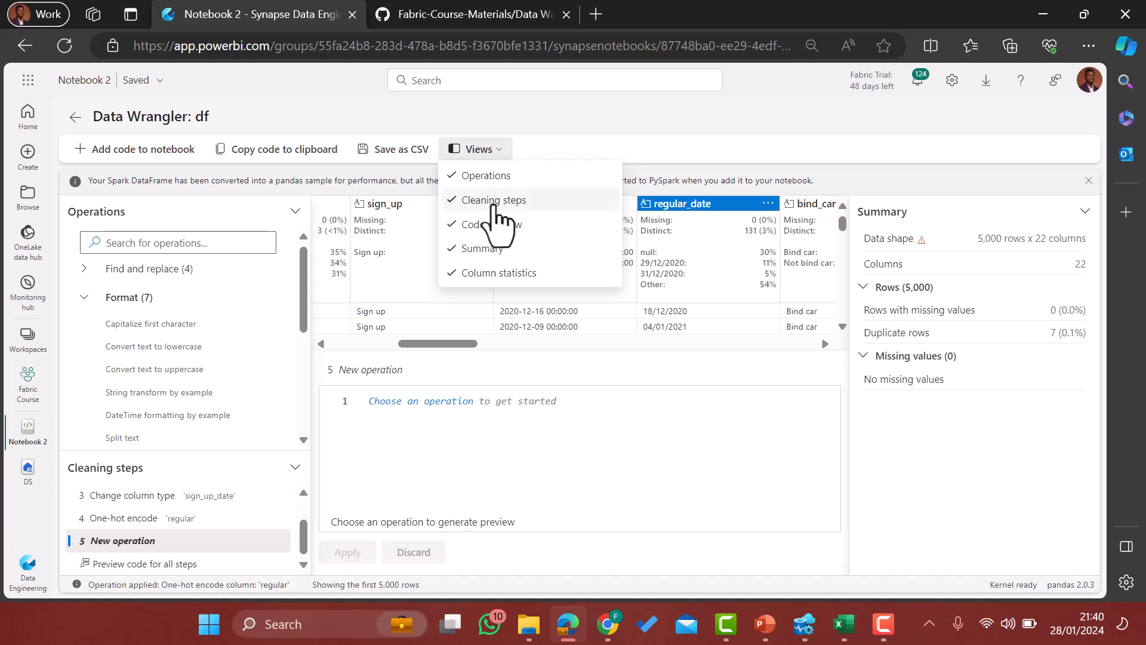
left_click(460, 179)
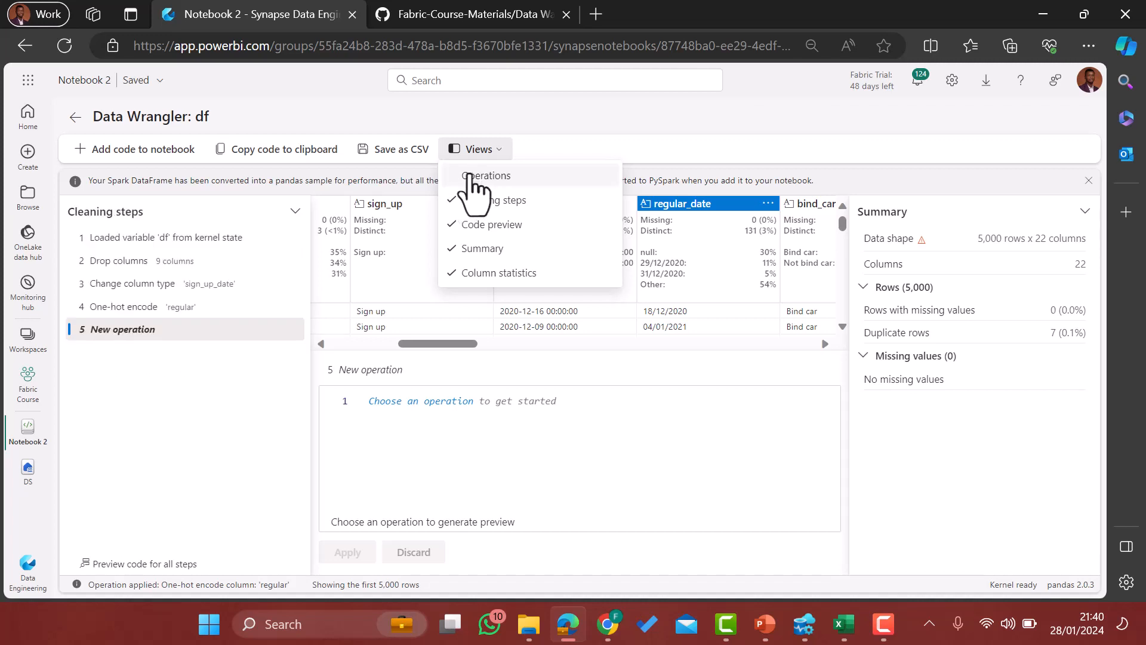
left_click(471, 175)
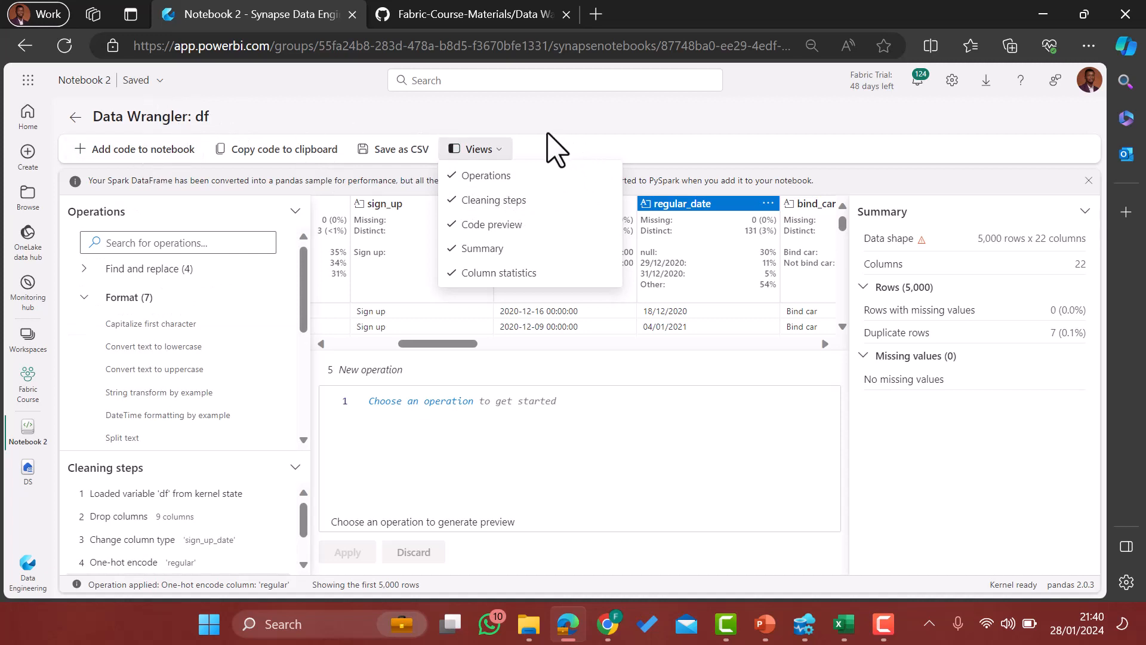
left_click(546, 156)
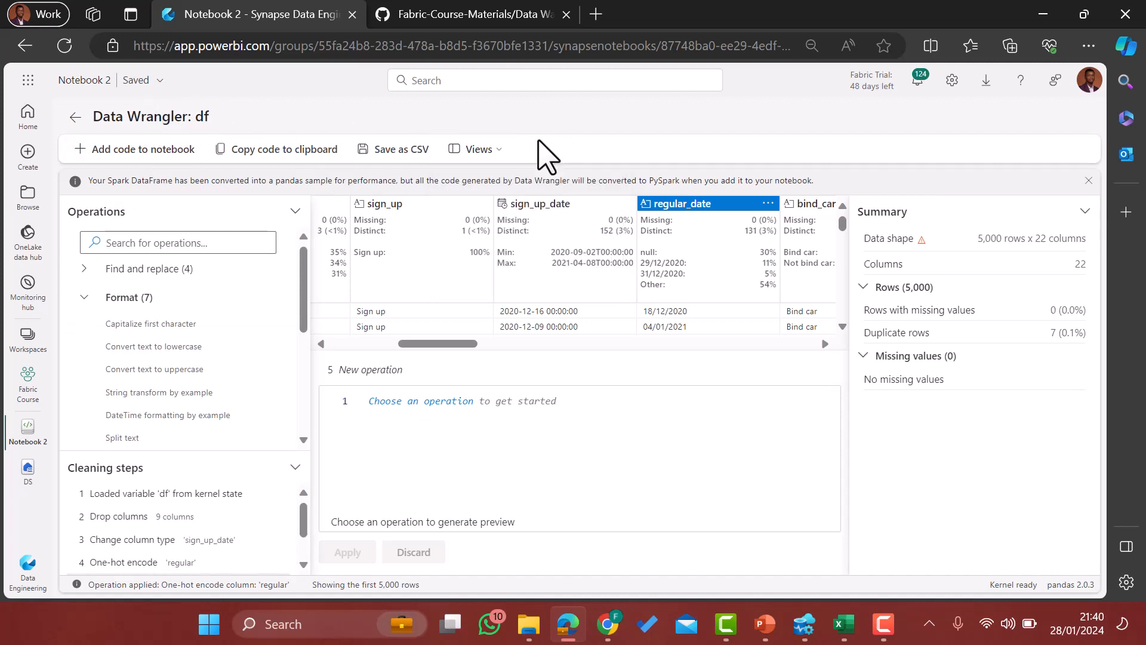
Add the generated PySpark cleaning code to the notebook with the pandas code included.
left_click(145, 155)
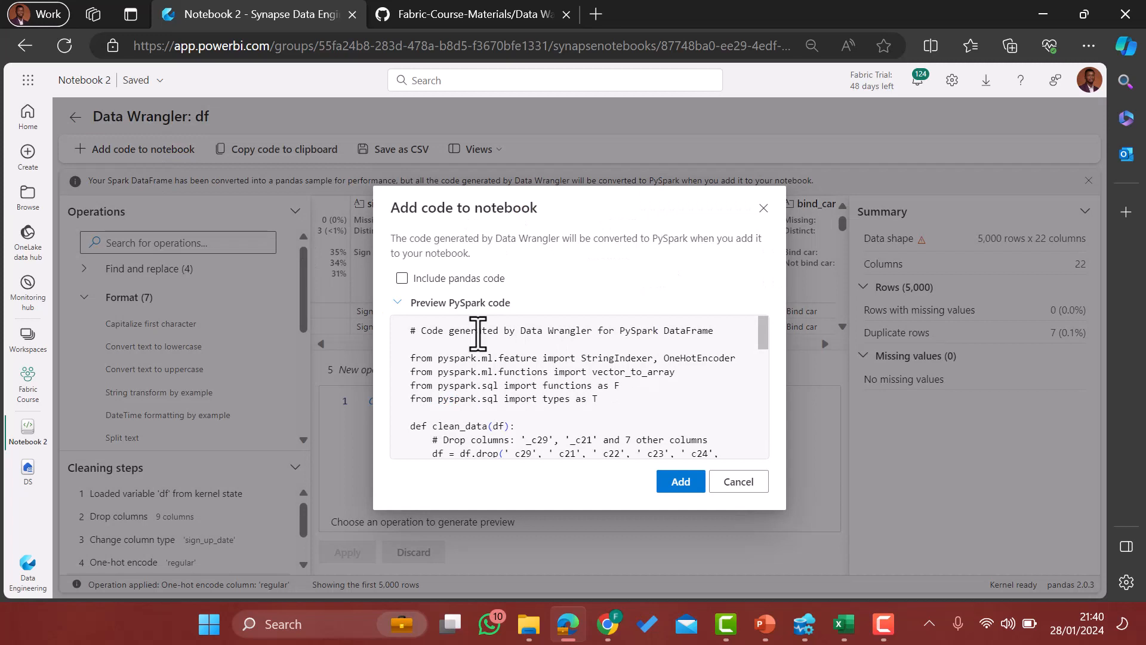
left_click(402, 279)
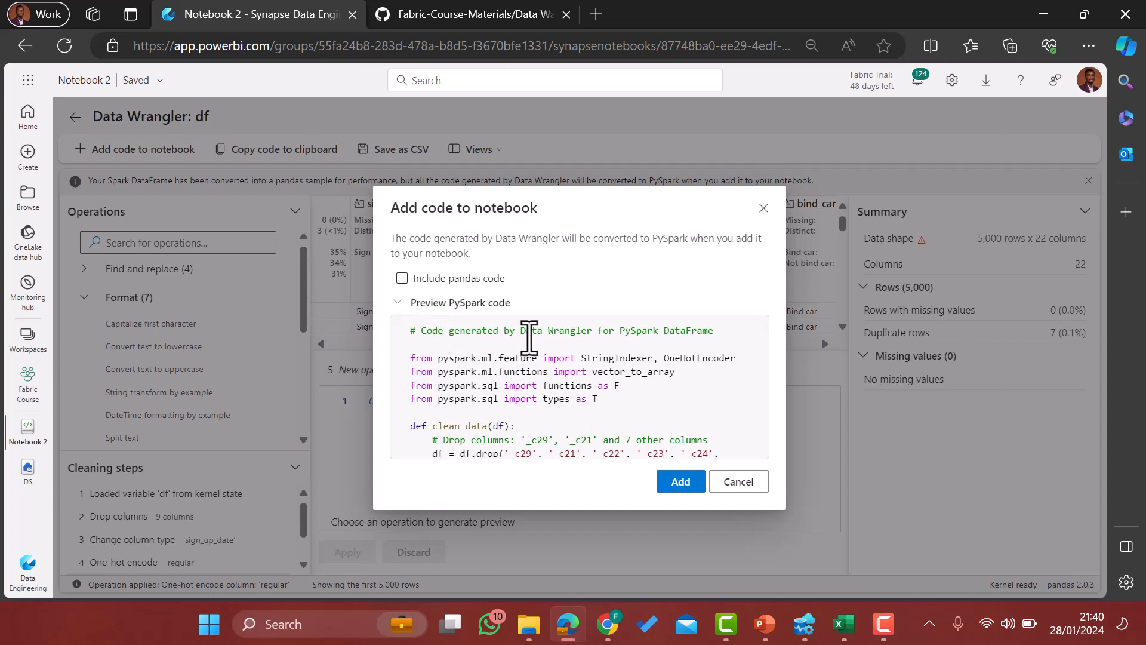
left_click(402, 278)
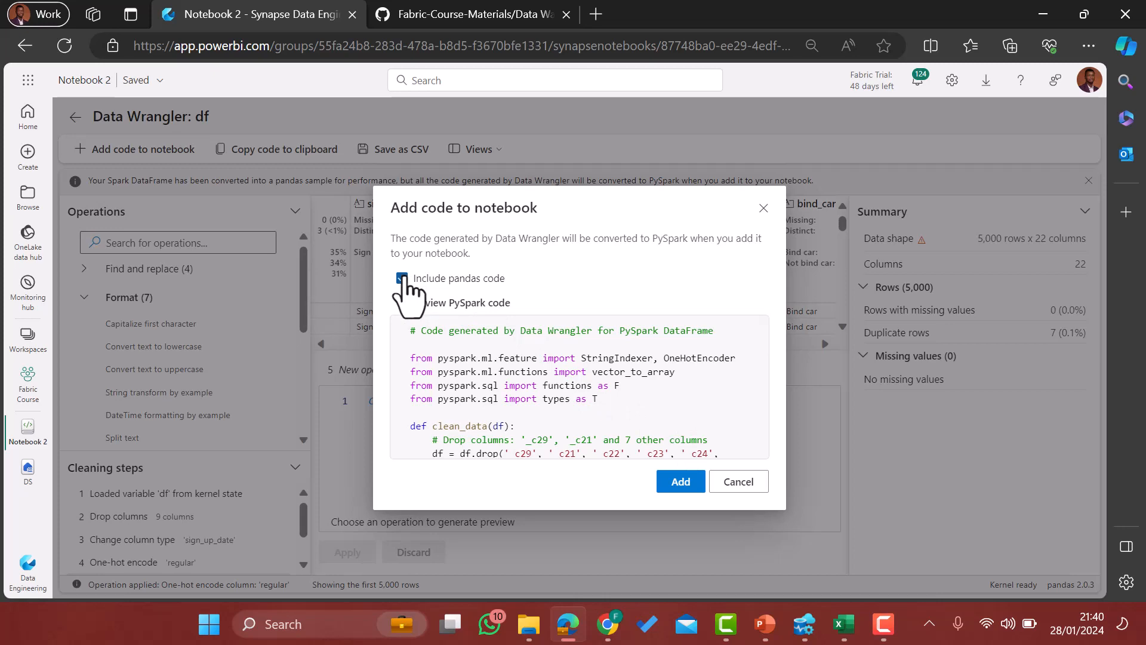
left_click(683, 482)
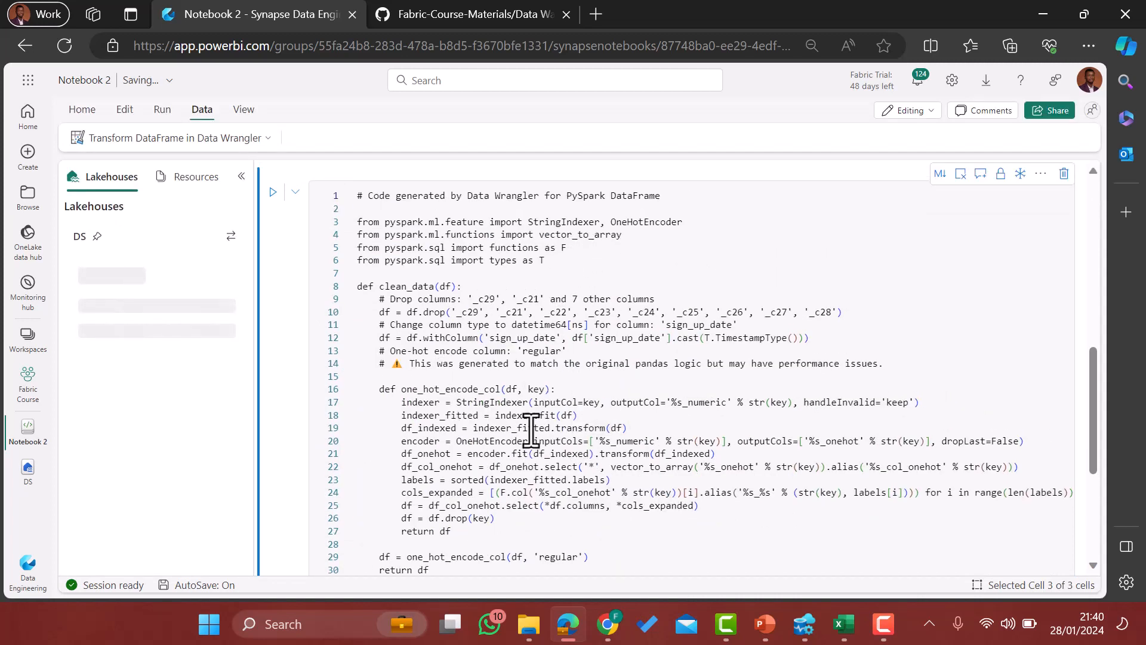
Read through the pandas and PySpark cleaning code cells in the notebook and compare them with the original data-loading cell.
scroll(601, 427, "down", 5)
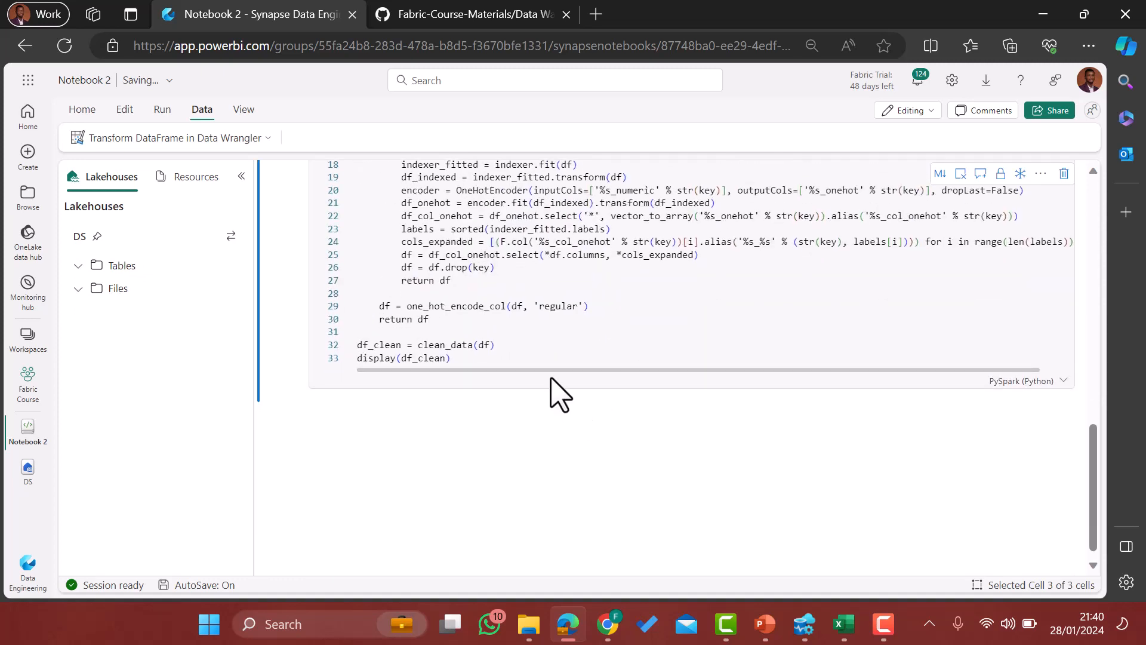
scroll(541, 263, "up", 10)
scroll(540, 263, "up", 5)
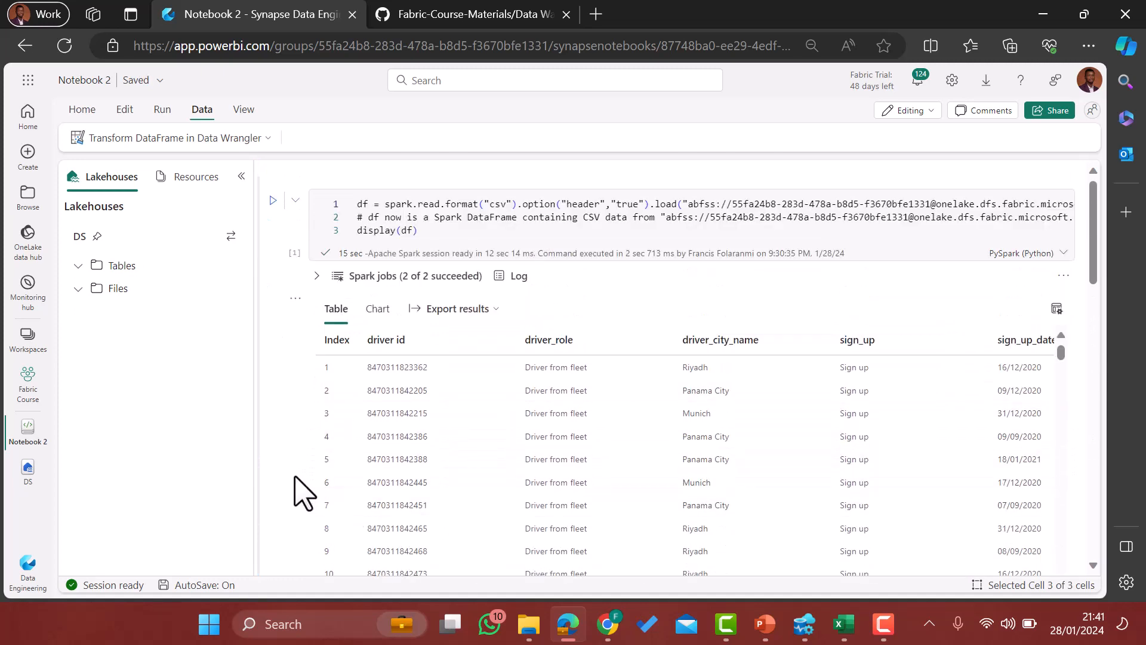
scroll(302, 487, "down", 10)
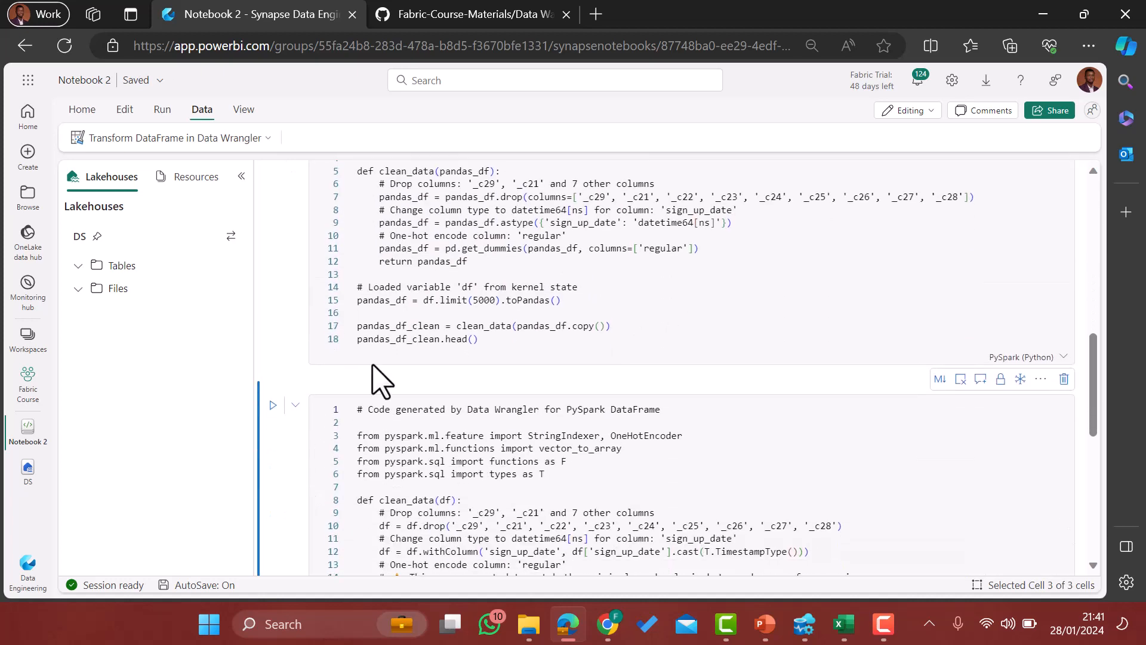
scroll(657, 346, "down", 2)
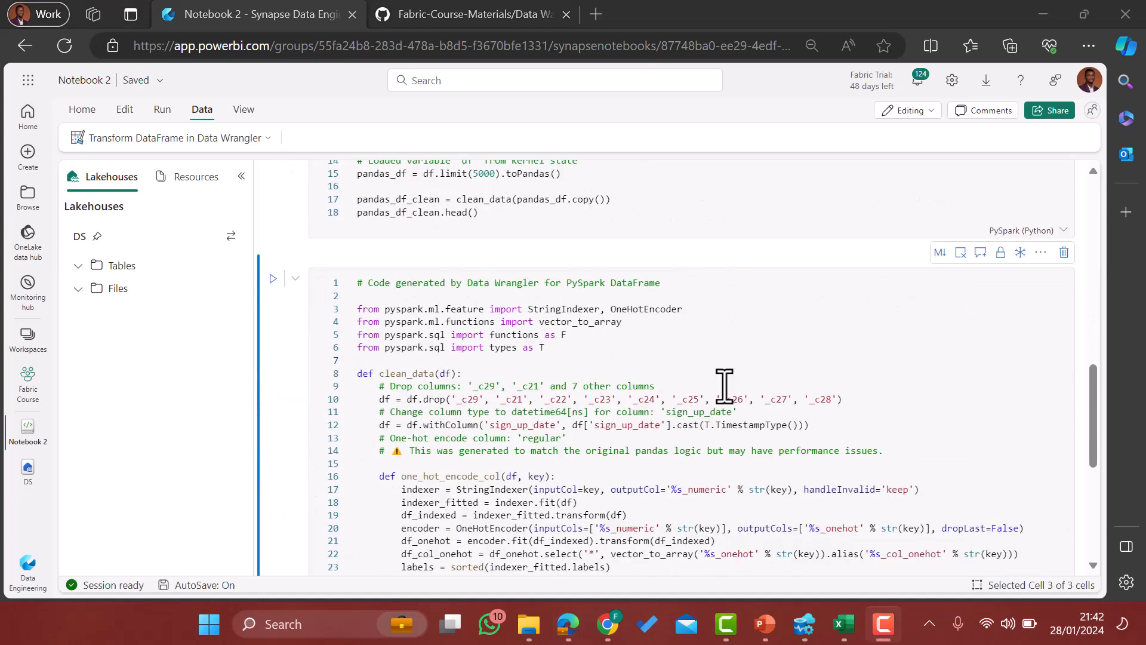
scroll(724, 385, "up", 3)
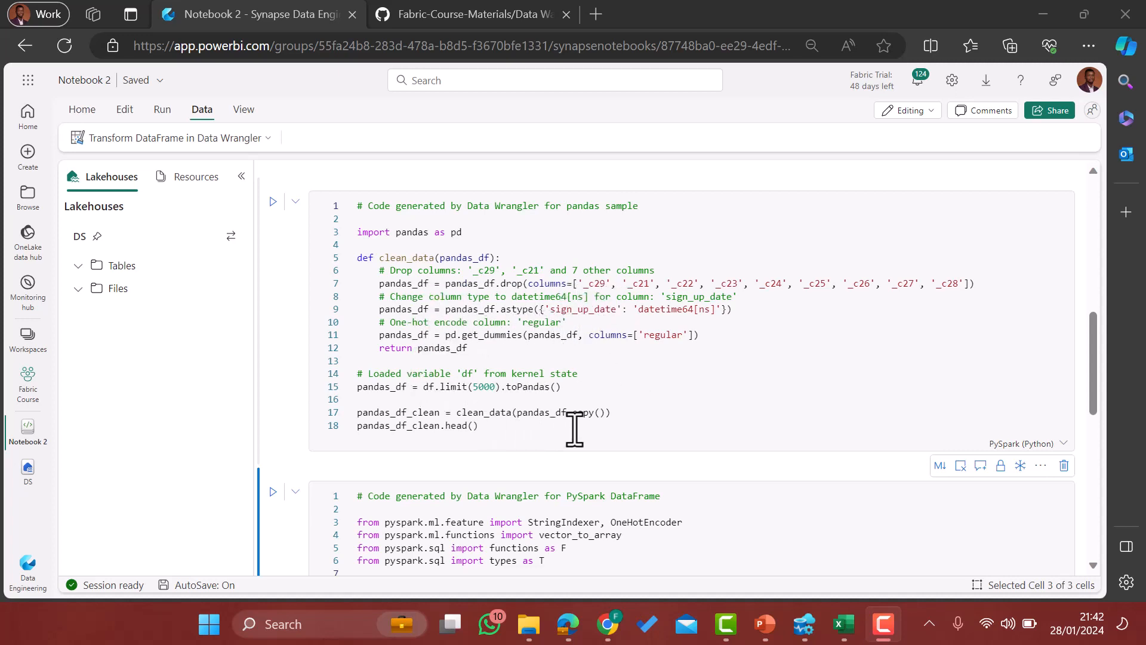
scroll(627, 485, "down", 5)
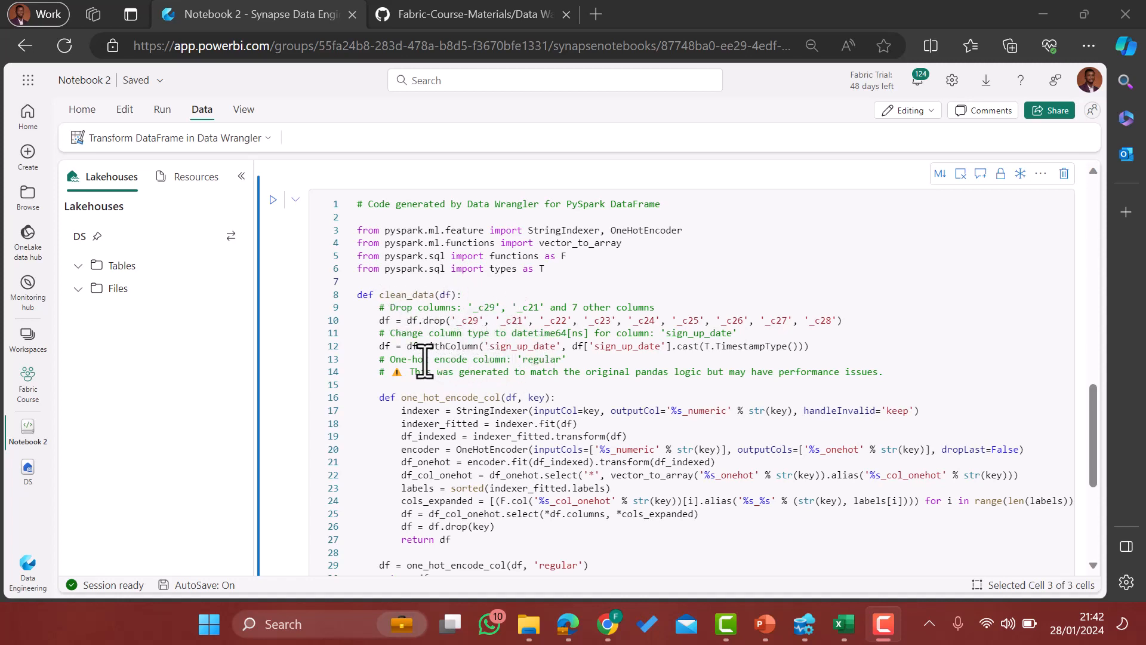
scroll(524, 438, "down", 3)
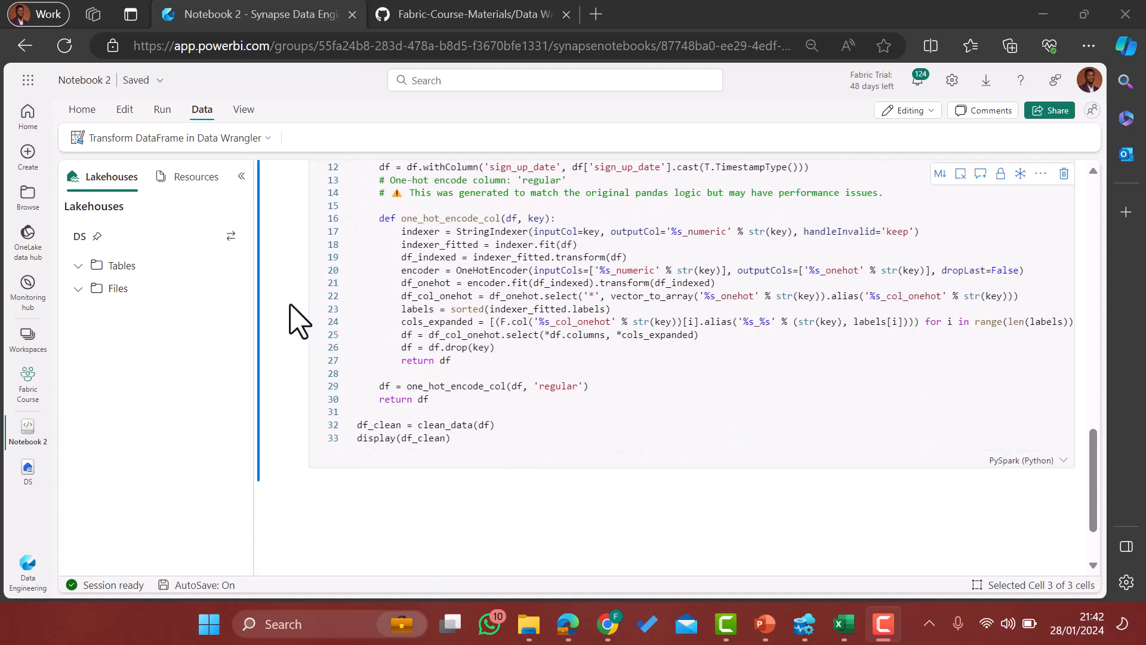
scroll(297, 320, "up", 5)
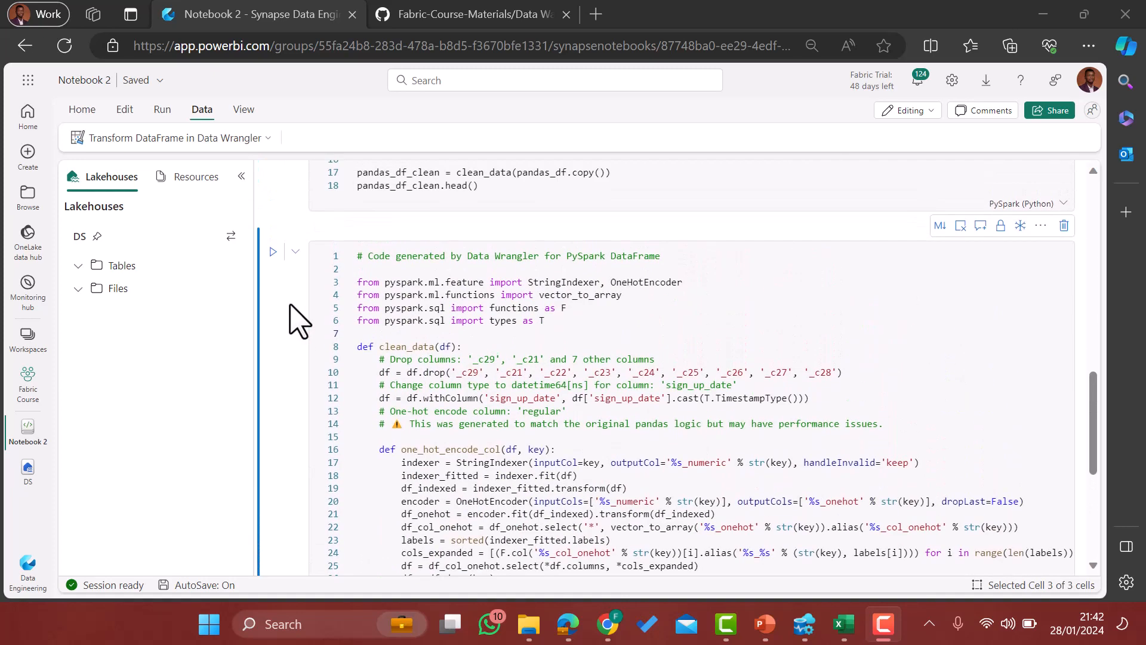
scroll(297, 394, "up", 10)
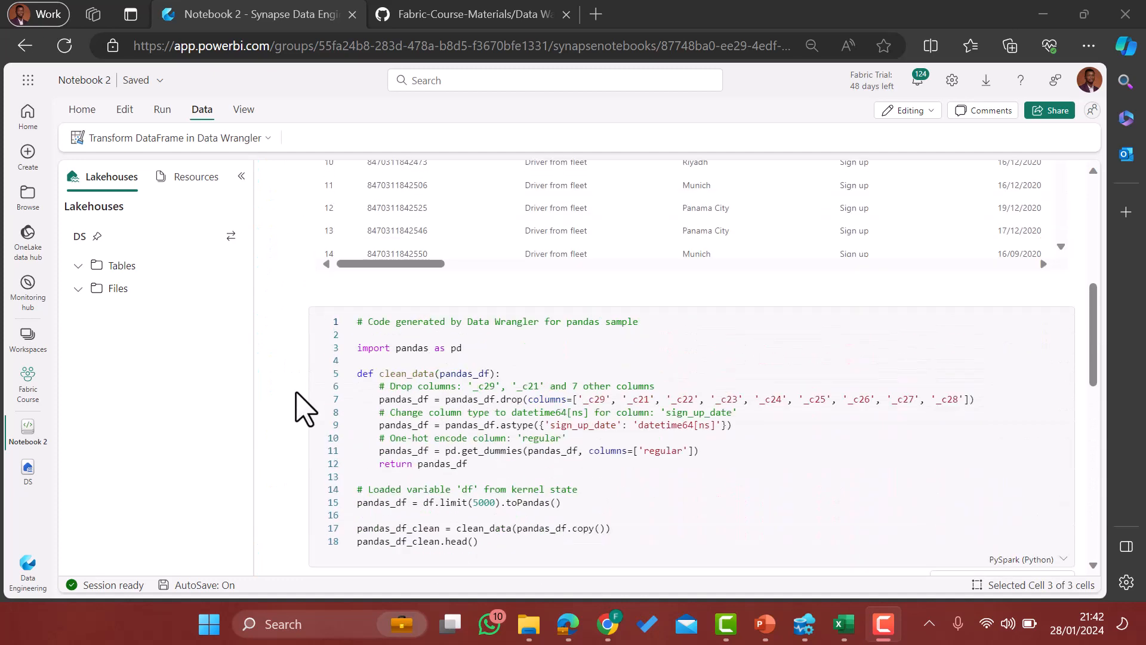
scroll(297, 311, "up", 6)
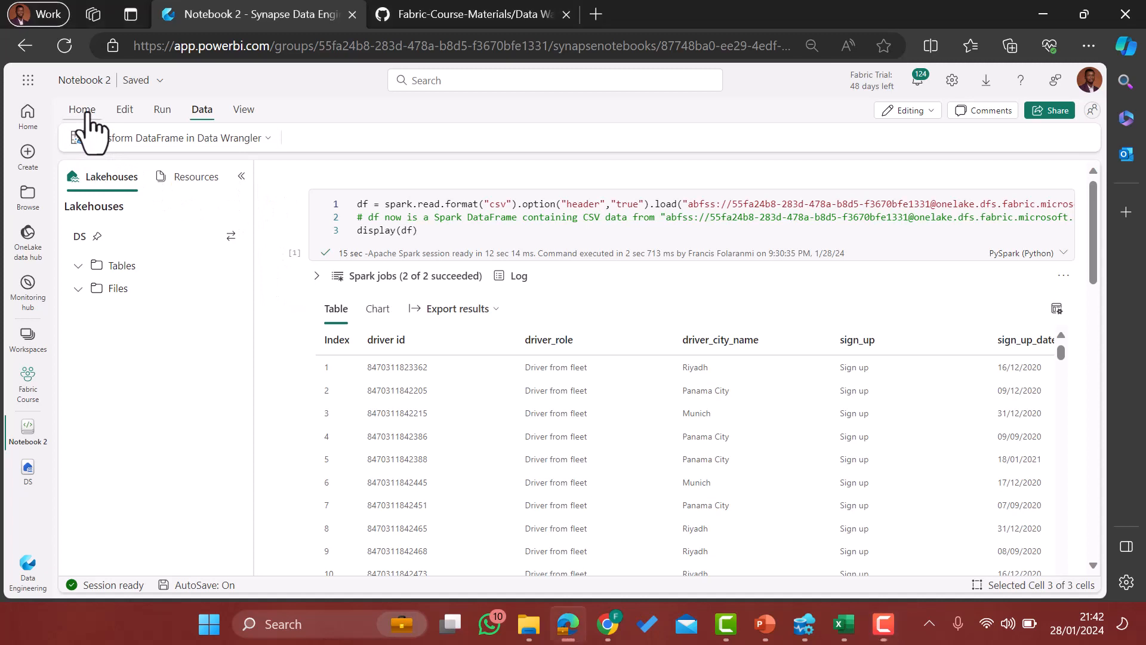
Run all cells in the notebook, including the pandas and PySpark cleaning code.
left_click(82, 110)
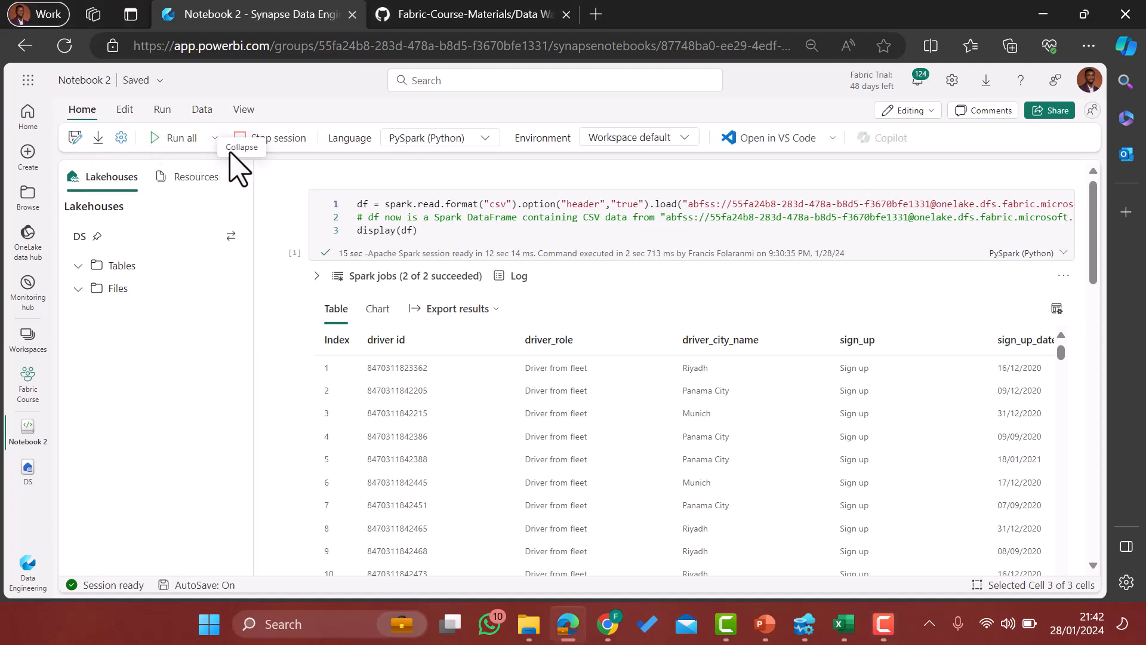
left_click(175, 139)
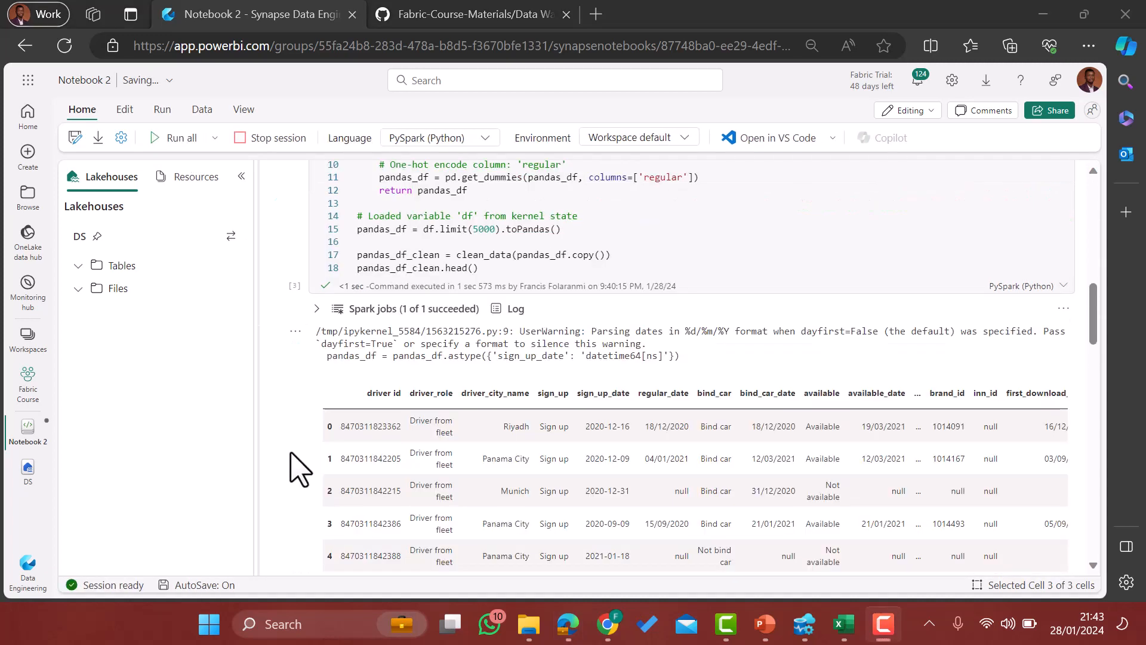
Examine the cleaned tables output by the pandas and PySpark cells, checking the sign_up_date column and the one-hot encoded regular columns.
scroll(847, 488, "right", 3)
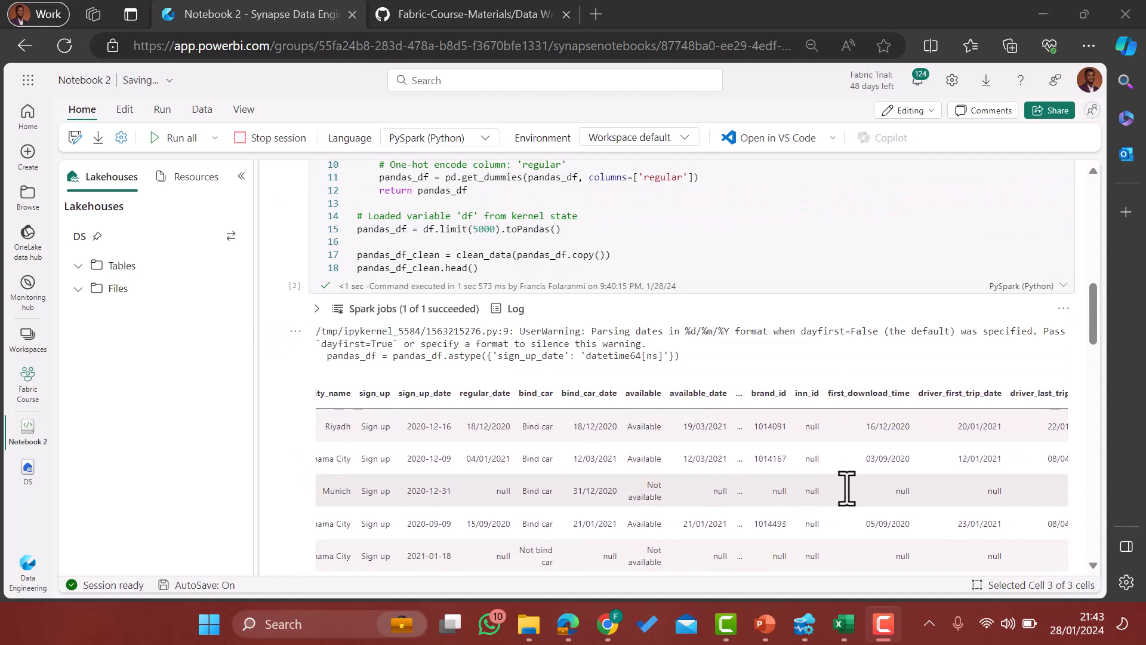
scroll(847, 488, "right", 5)
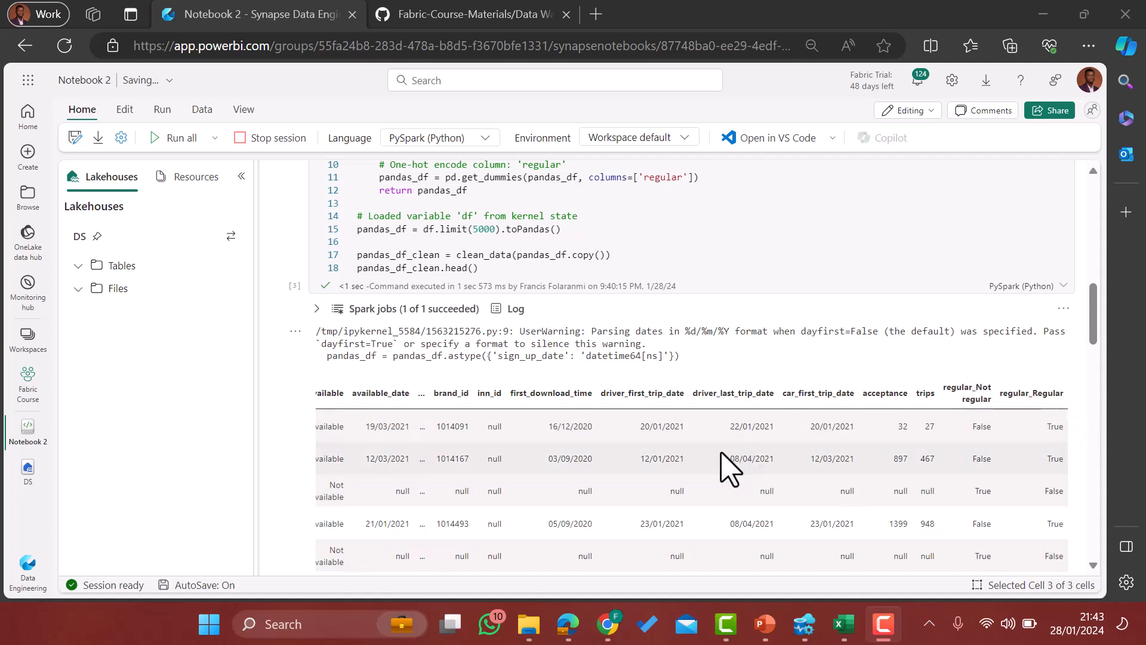
scroll(652, 459, "left", 15)
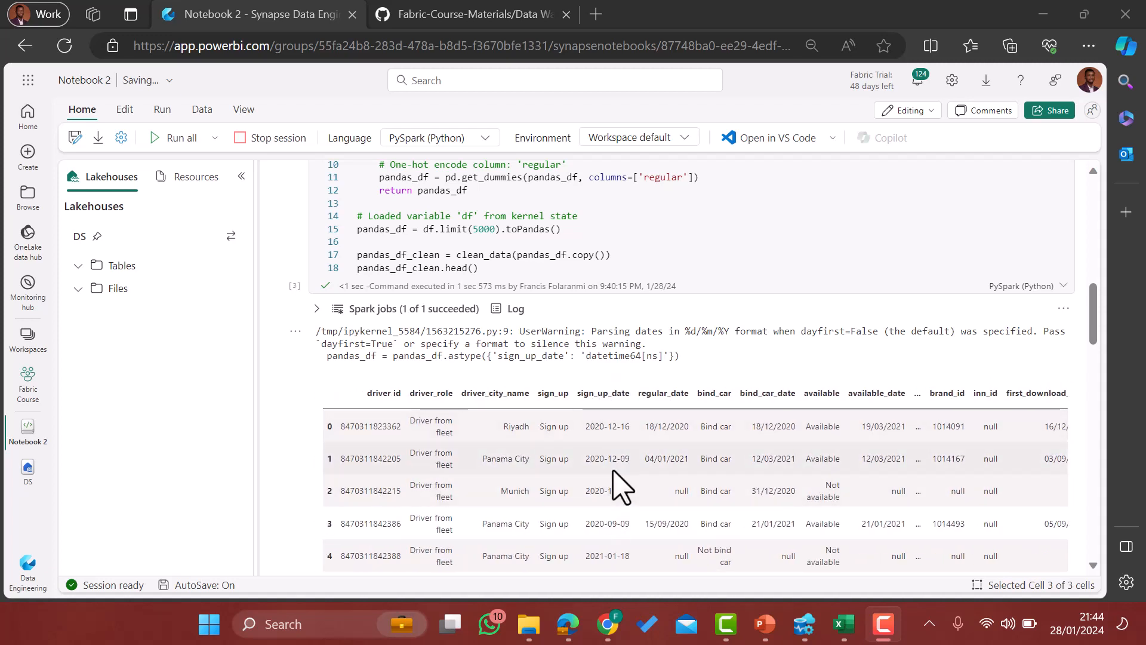
scroll(301, 469, "down", 10)
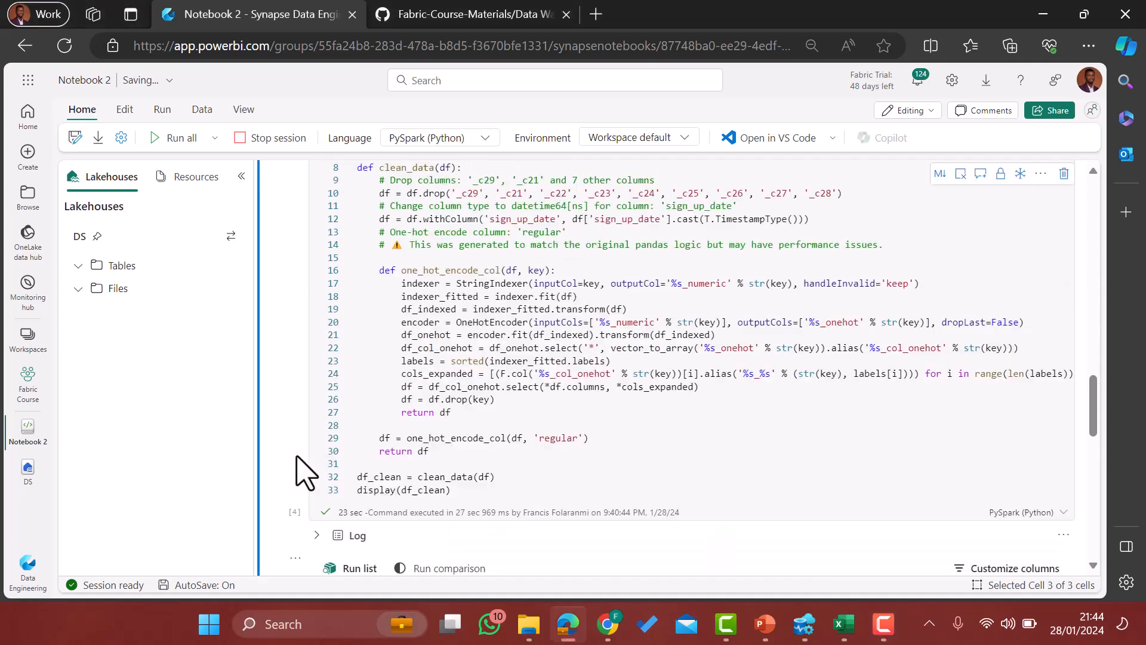
scroll(305, 471, "down", 10)
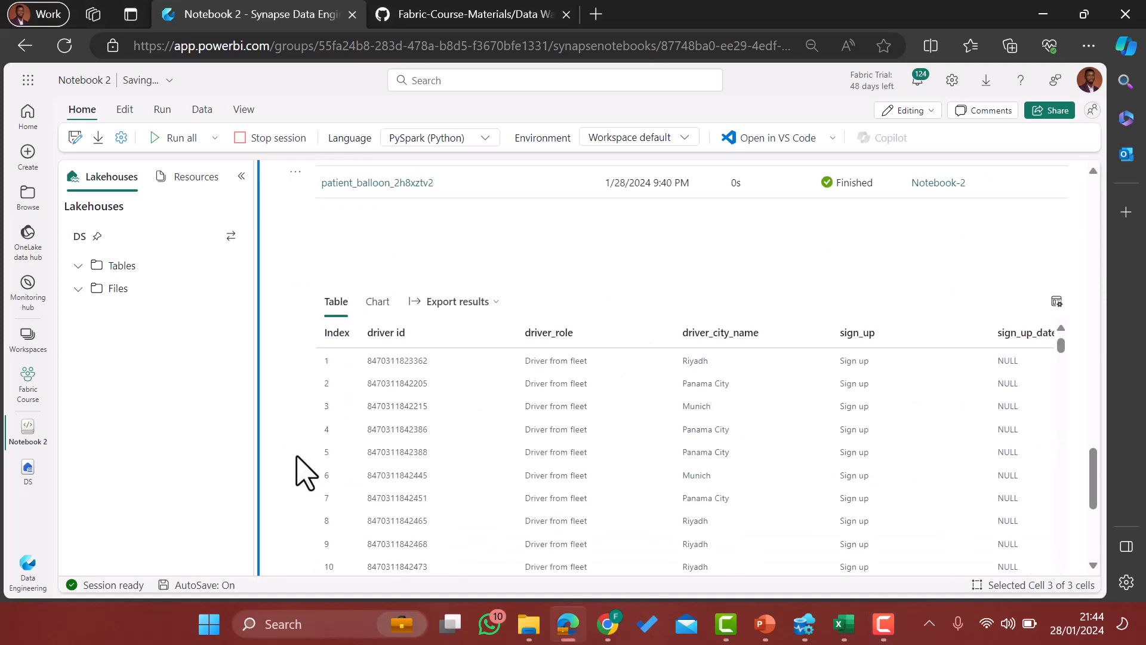
scroll(297, 457, "down", 1)
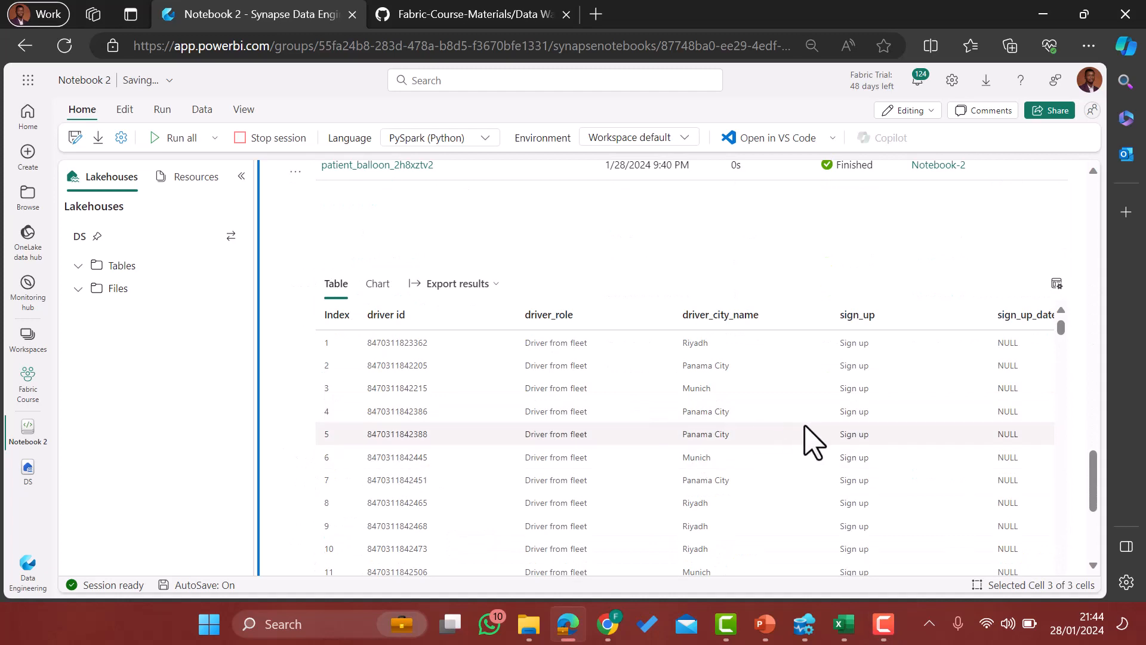
scroll(812, 442, "right", 8)
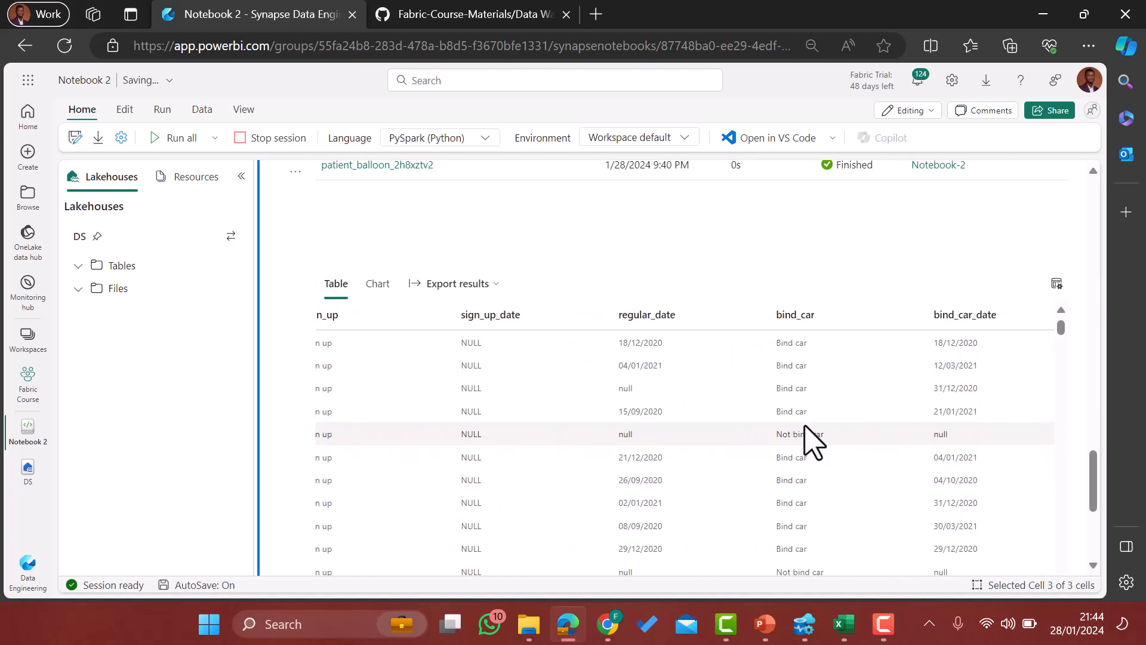
scroll(812, 442, "right", 10)
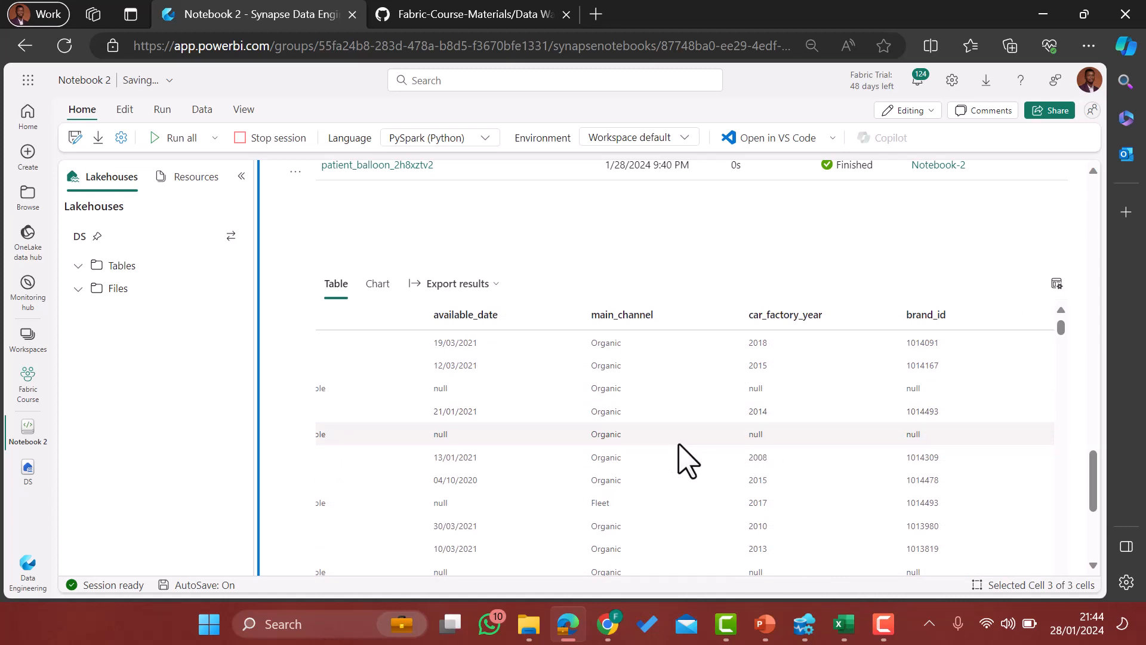
scroll(680, 461, "right", 5)
scroll(686, 461, "right", 5)
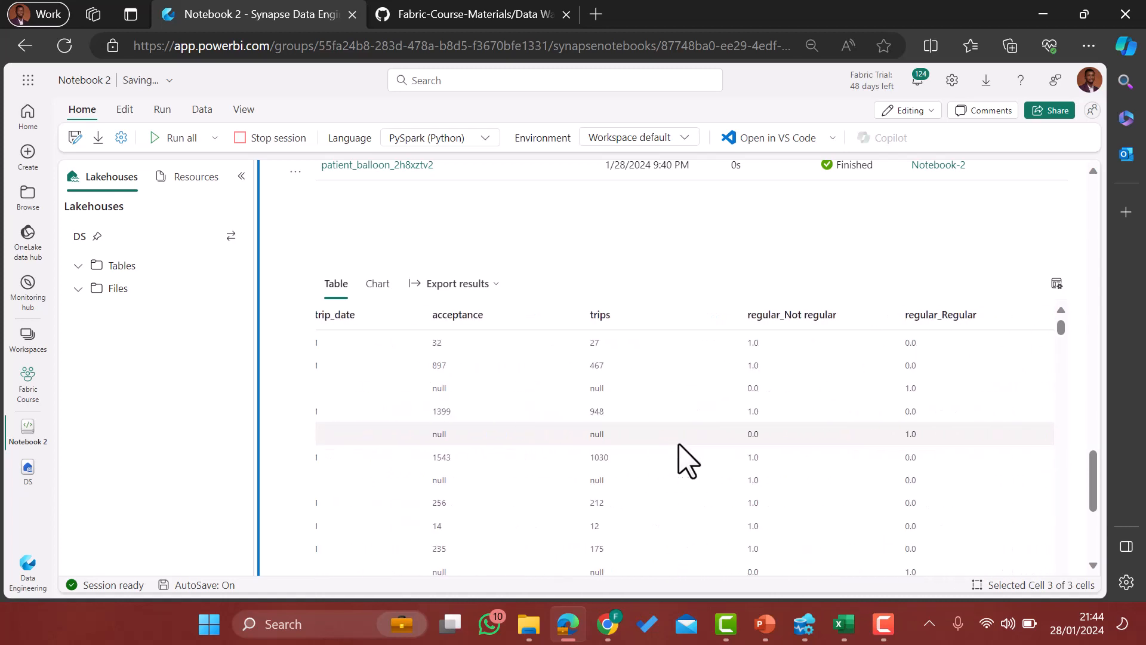